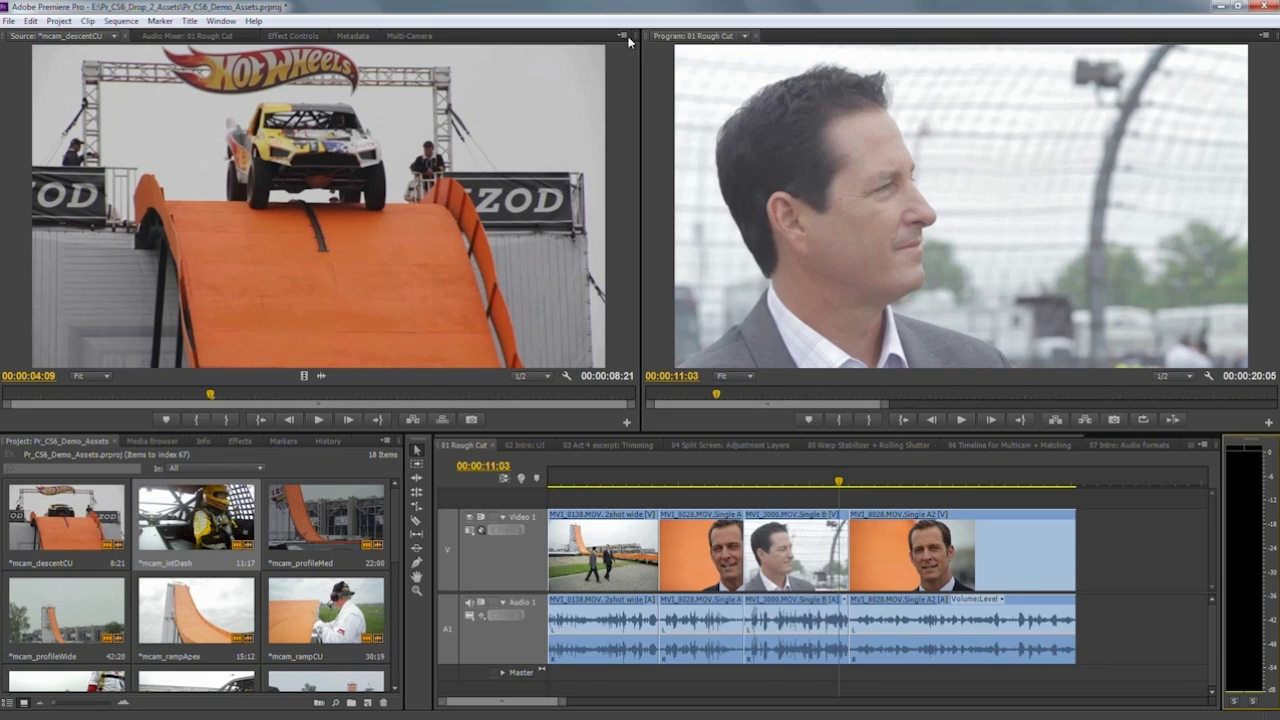
- Open the Source monitor's panel menu flyout
{"action": "left_click", "coordinate": [622, 37]}
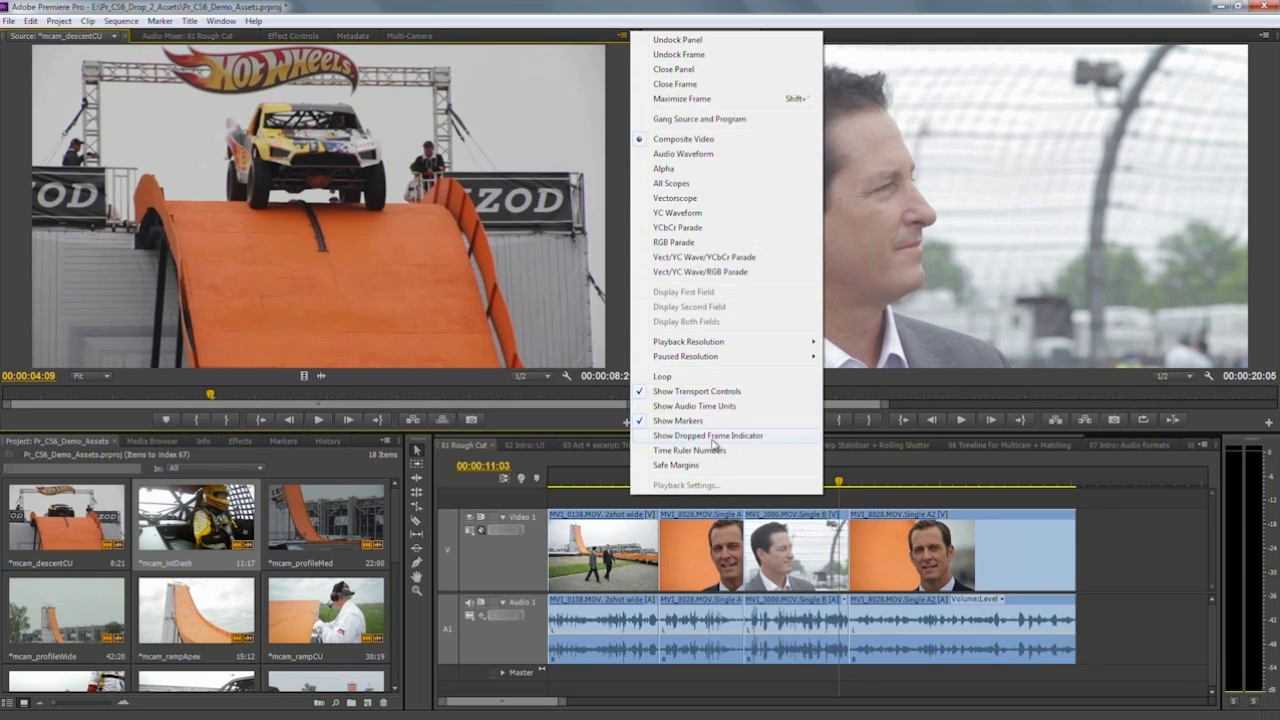
- Dismiss the Source monitor flyout by clicking inside the monitor
{"action": "left_click", "coordinate": [495, 252]}
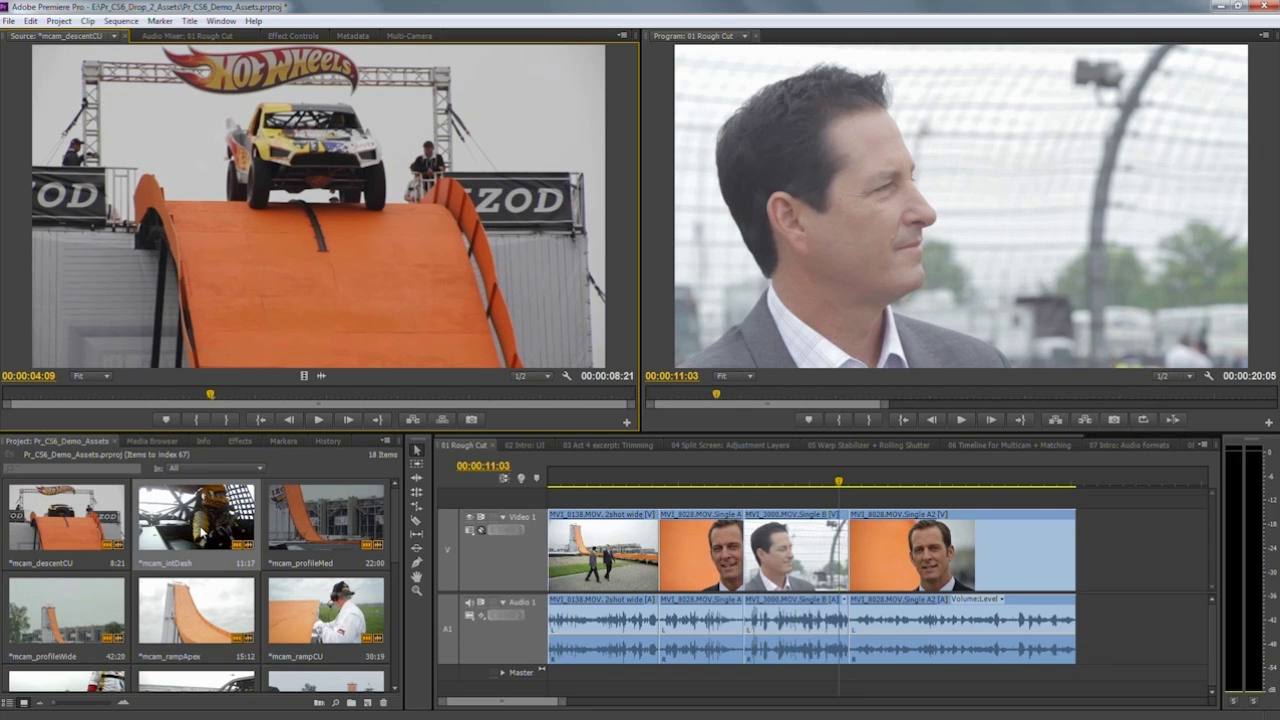
- Maximise the project bin with larger thumbnails and mark an Out point on mcam_intDash
{"action": "key", "text": "grave"}
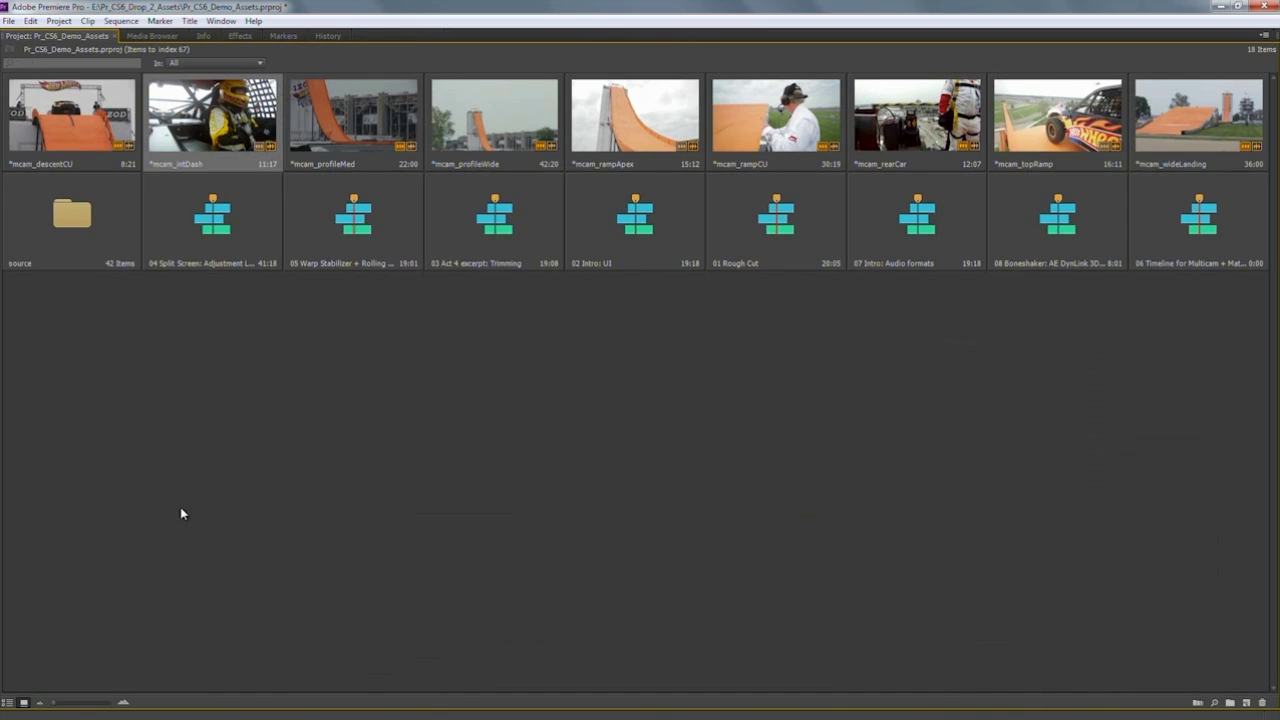
{"action": "left_click_drag", "start_coordinate": [57, 703], "coordinate": [115, 707]}
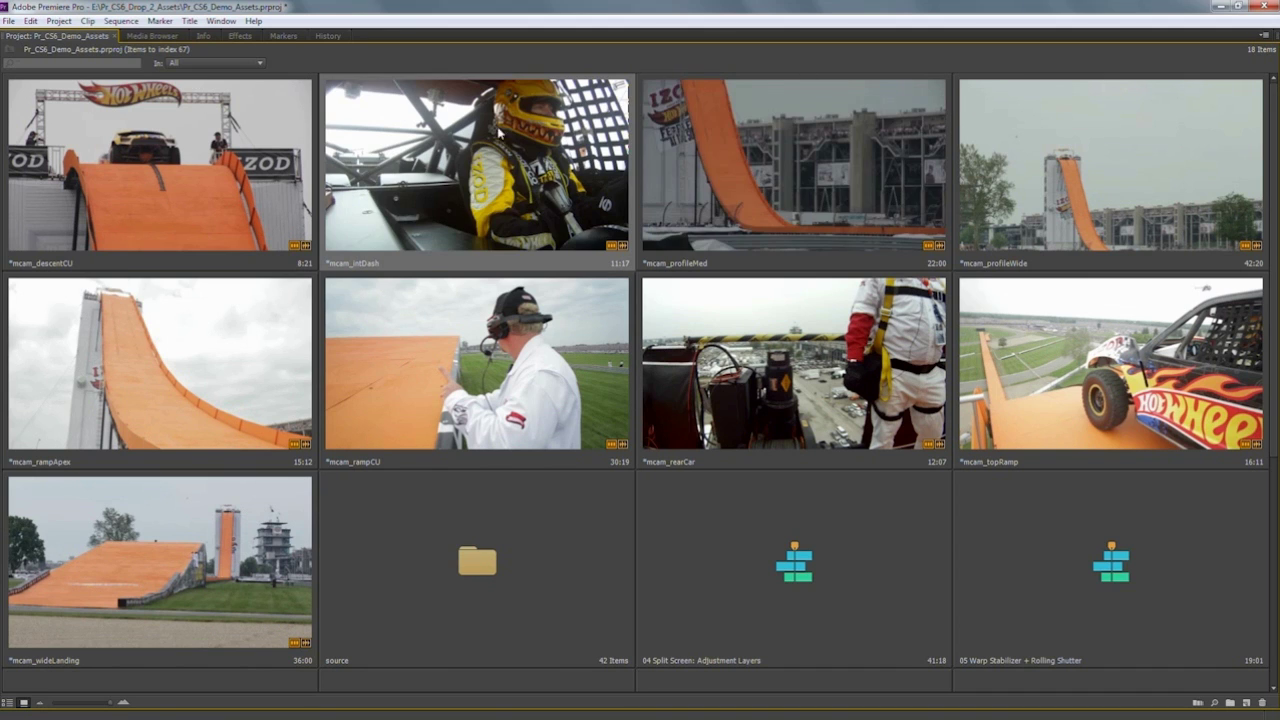
{"action": "left_click", "coordinate": [431, 168]}
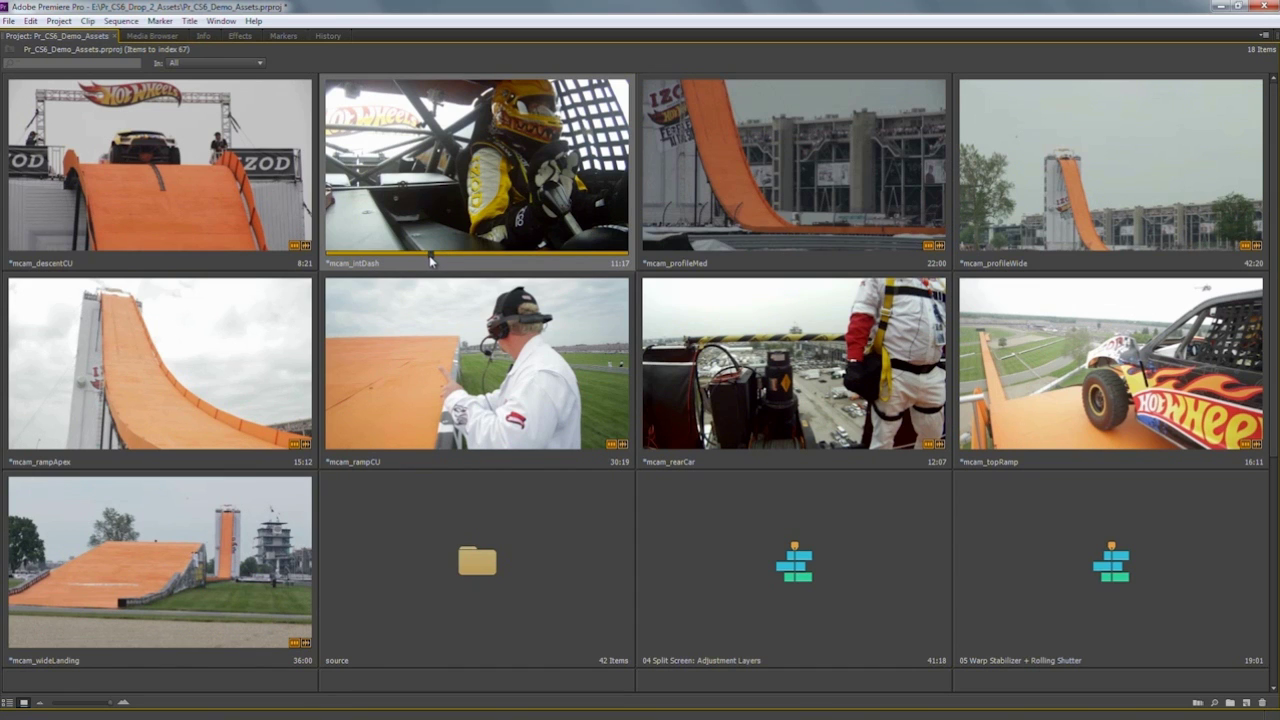
{"action": "key", "text": "space"}
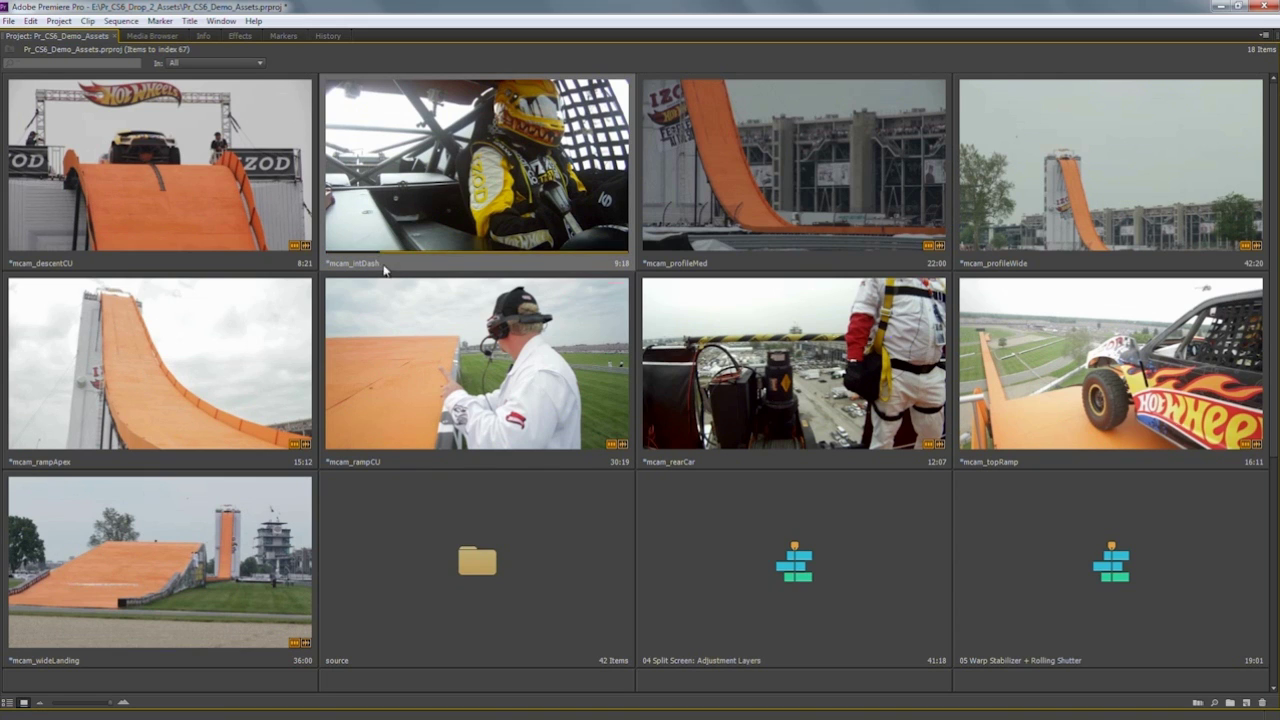
{"action": "key", "text": "o"}
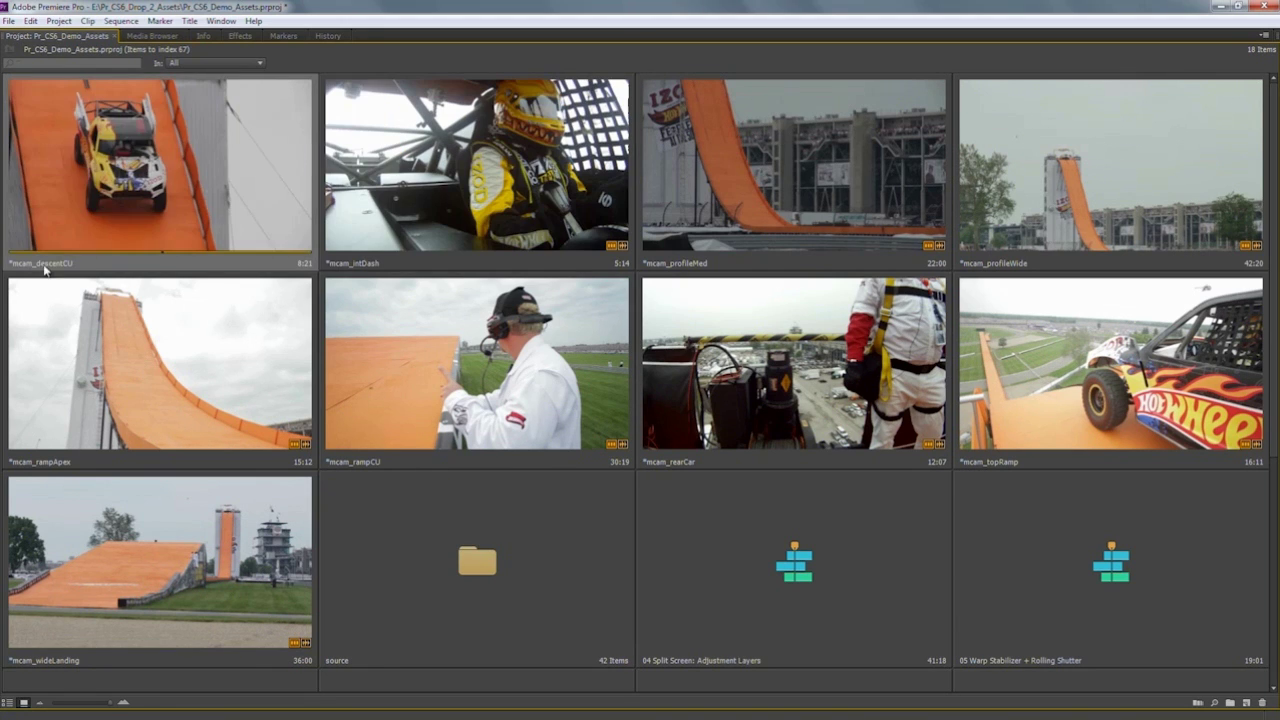
- Mark mcam_descentCU to 3:16 and mcam_profileMed to 6:22, then restore the workspace
{"action": "left_click", "coordinate": [80, 258]}
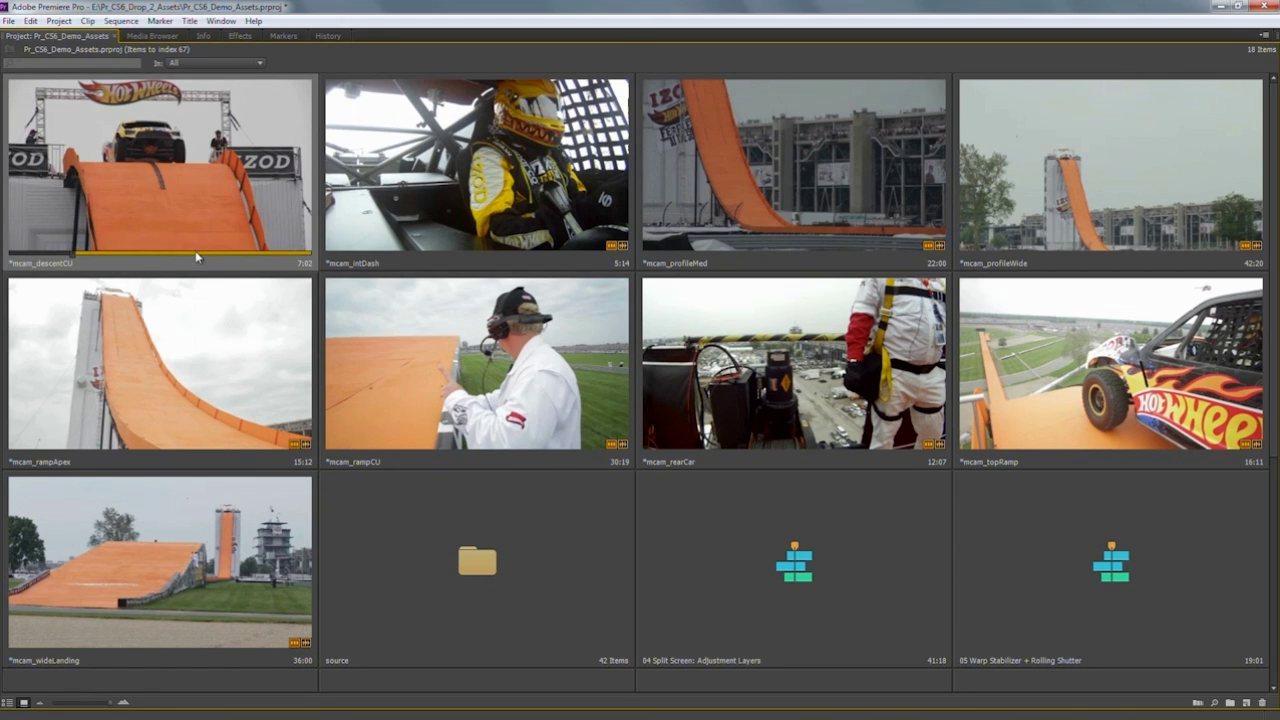
{"action": "key", "text": "i"}
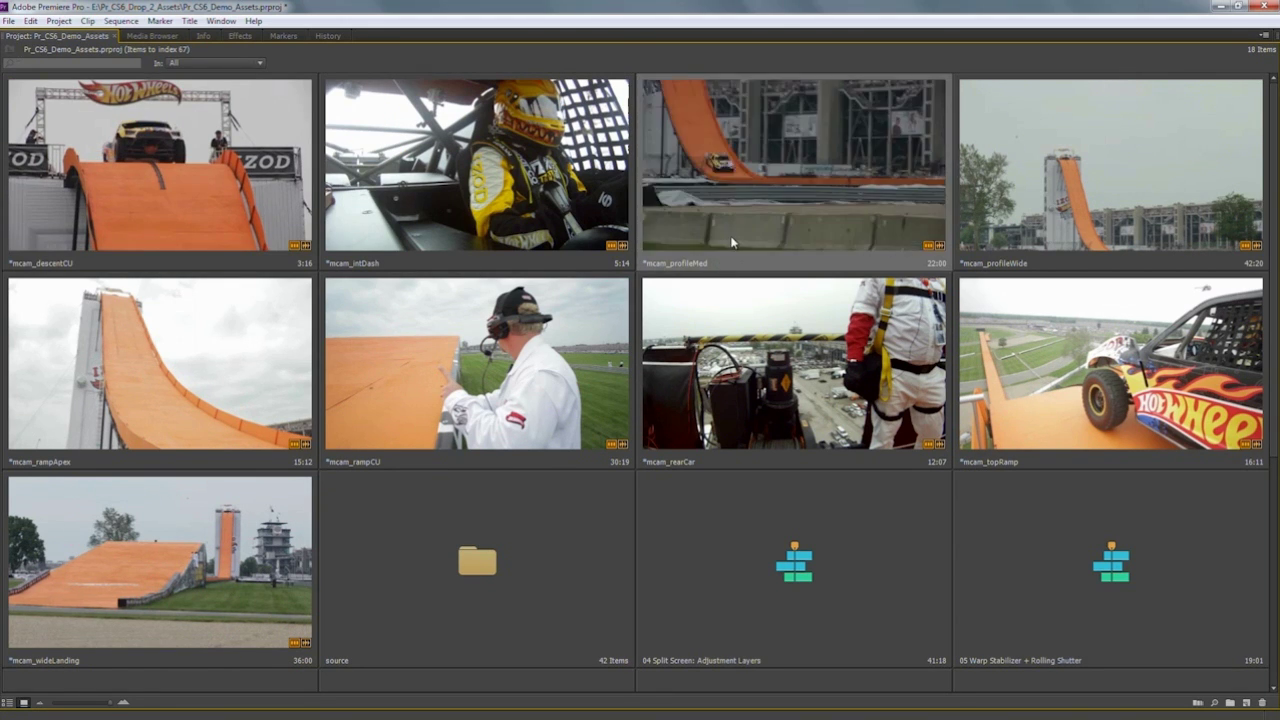
{"action": "left_click", "coordinate": [780, 255]}
{"action": "key", "text": "o"}
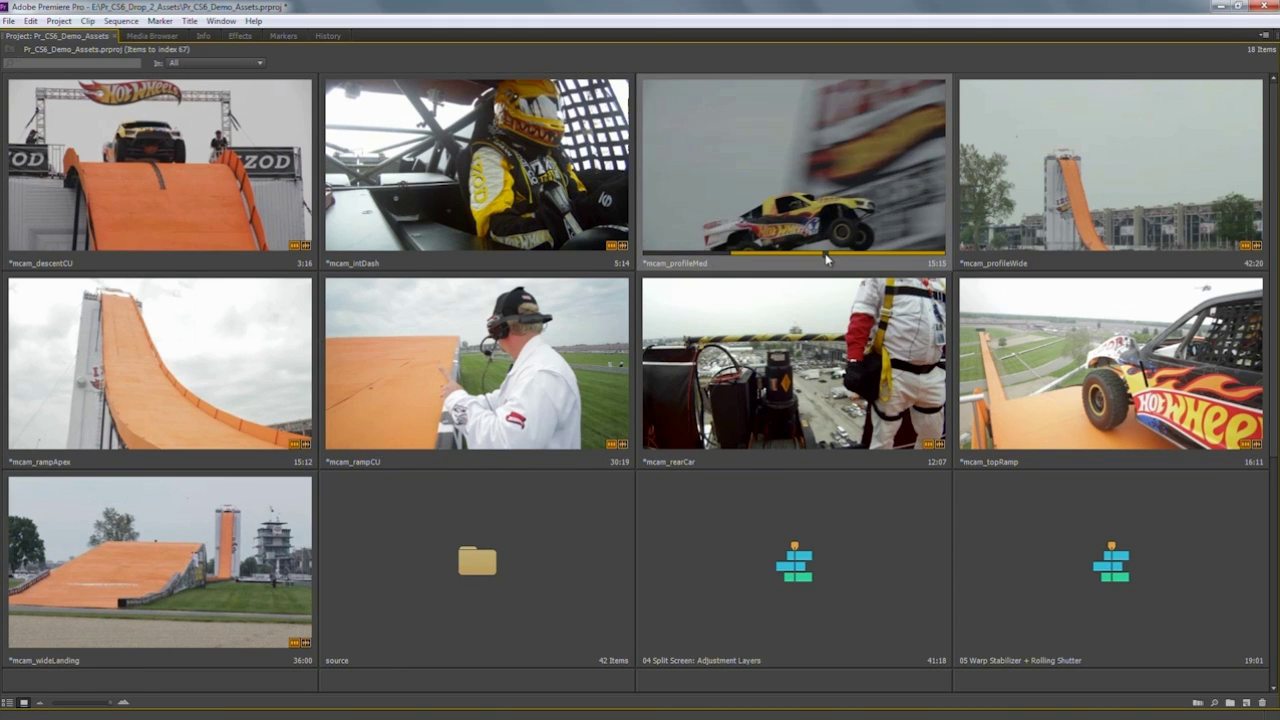
{"action": "key", "text": "i"}
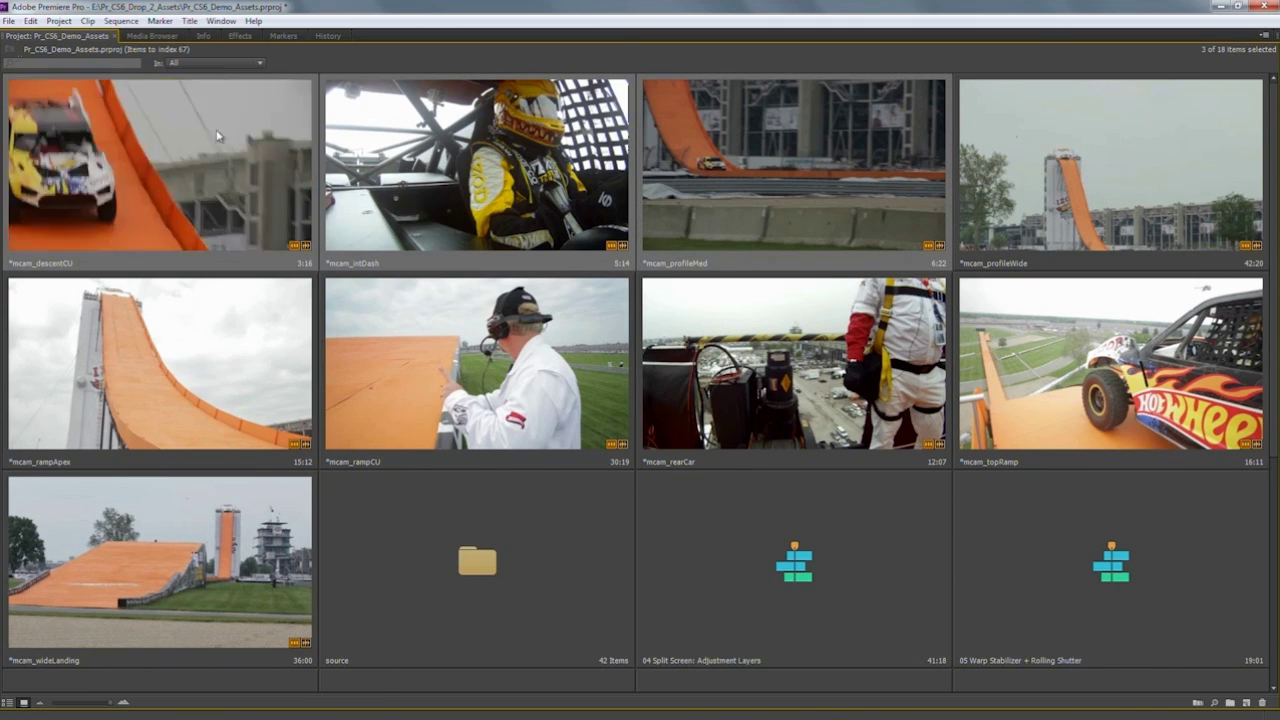
{"action": "key", "text": "grave"}
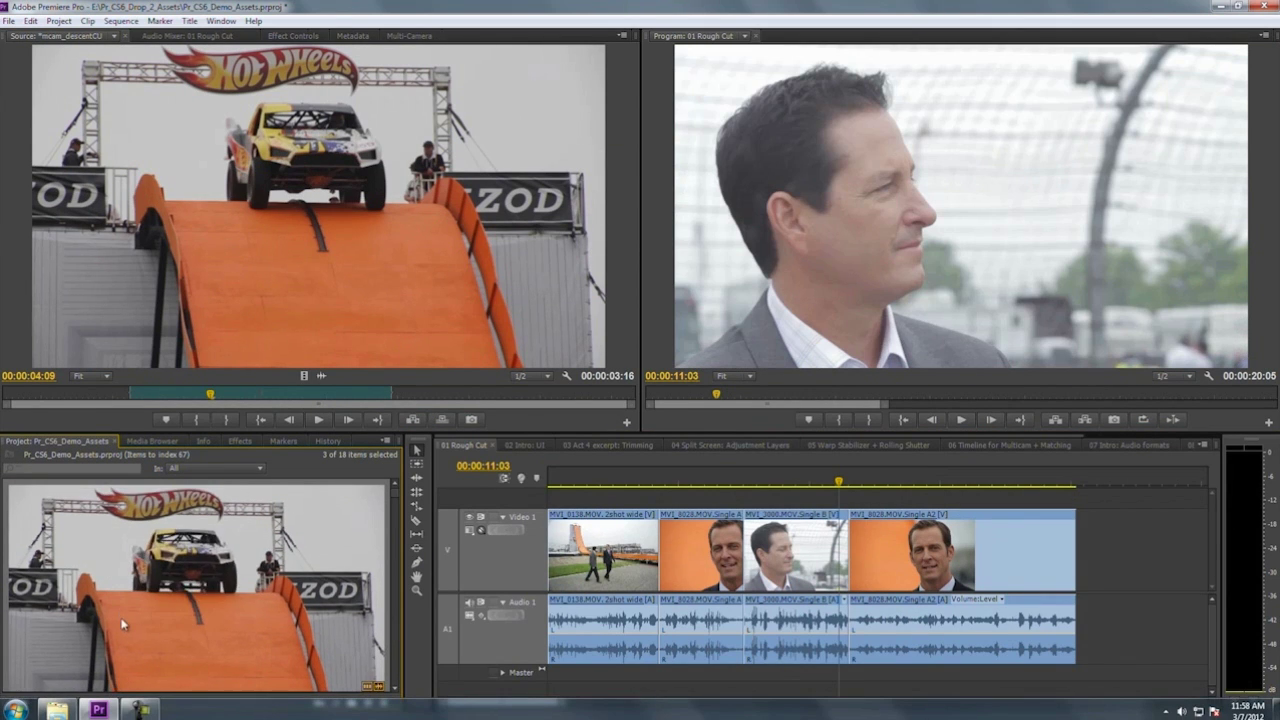
{"action": "left_click_drag", "start_coordinate": [114, 703], "coordinate": [58, 707]}
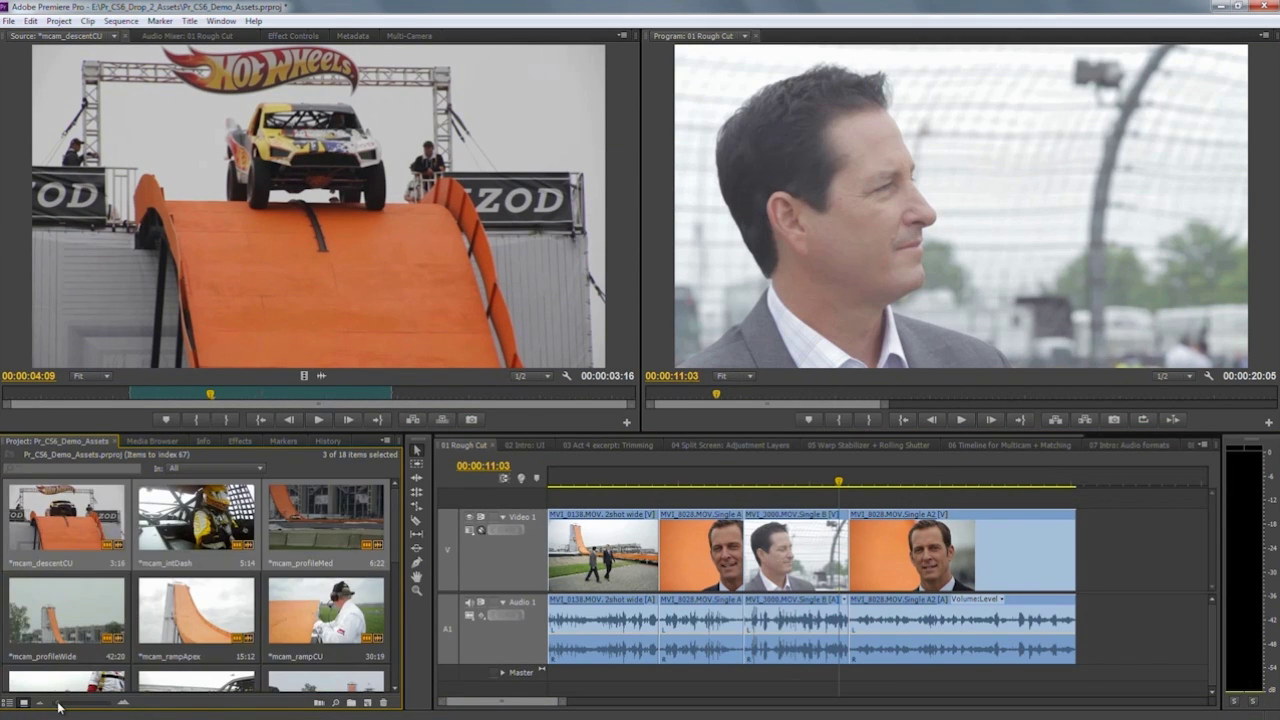
- Select mcam_descentCU in the bin and move the playhead to 00:00:01:02
{"action": "left_click", "coordinate": [66, 538]}
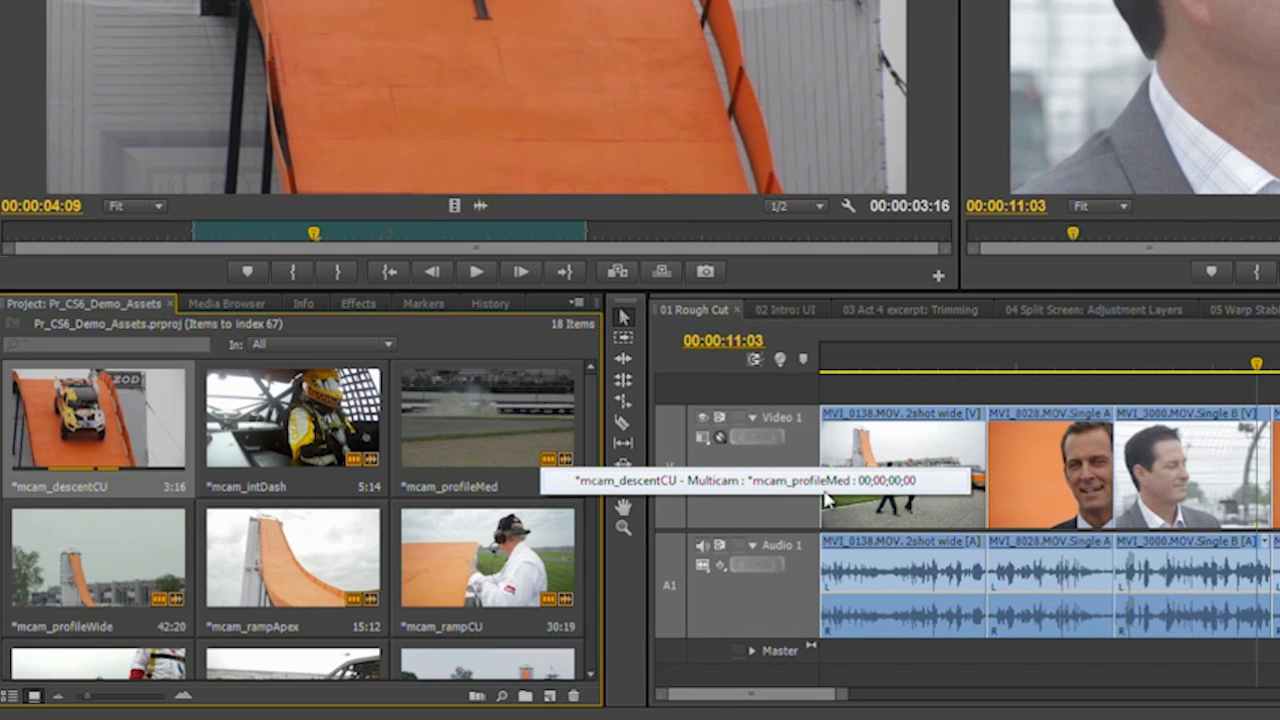
{"action": "left_click", "coordinate": [862, 361]}
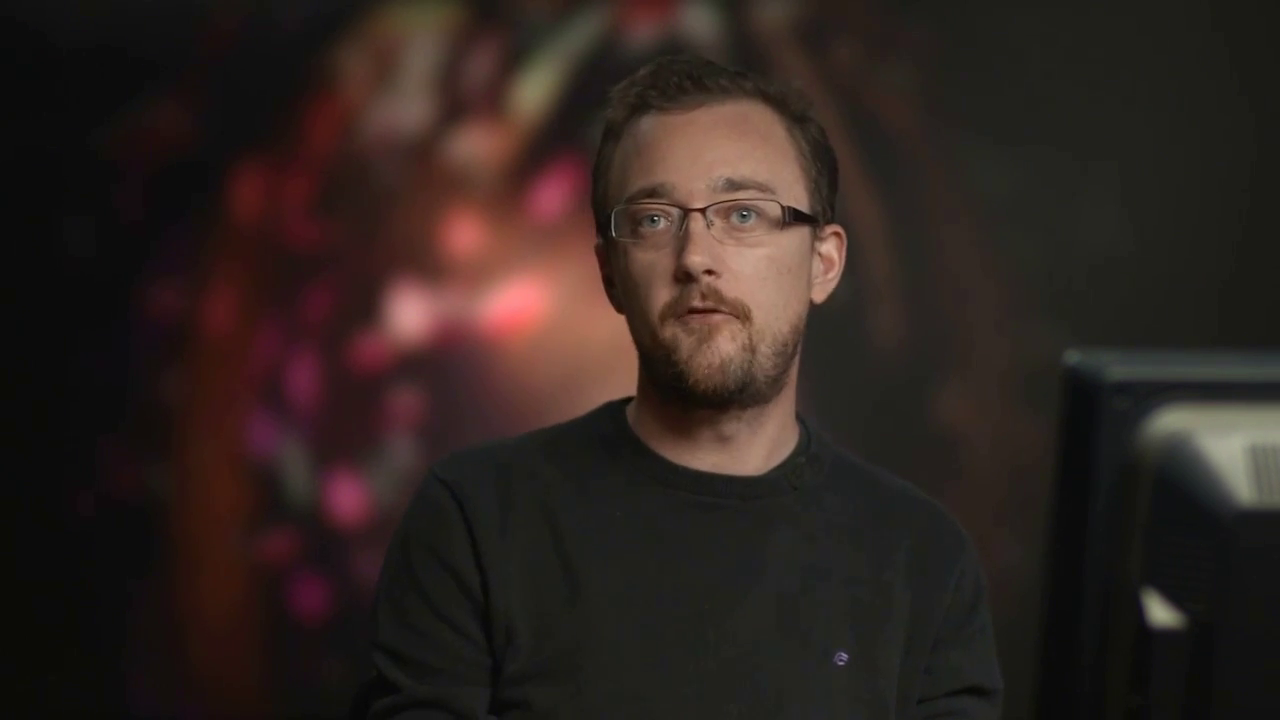
- Switch to the Media Browser listing the Pr_CS6_Drop_2_Assets folder
{"action": "left_click", "coordinate": [152, 441]}
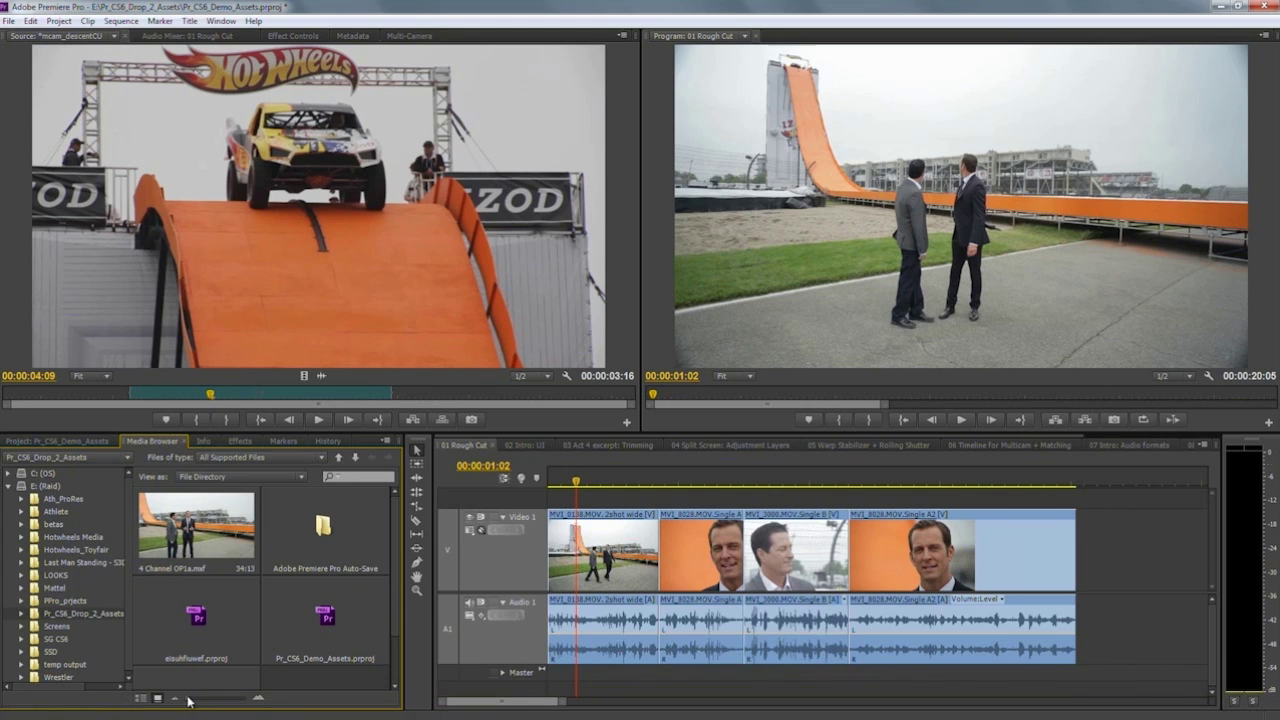
- Enlarge Media Browser thumbnails and import 4 Channel OP1a.mxf into the project bin
{"action": "left_click_drag", "start_coordinate": [188, 700], "coordinate": [218, 700]}
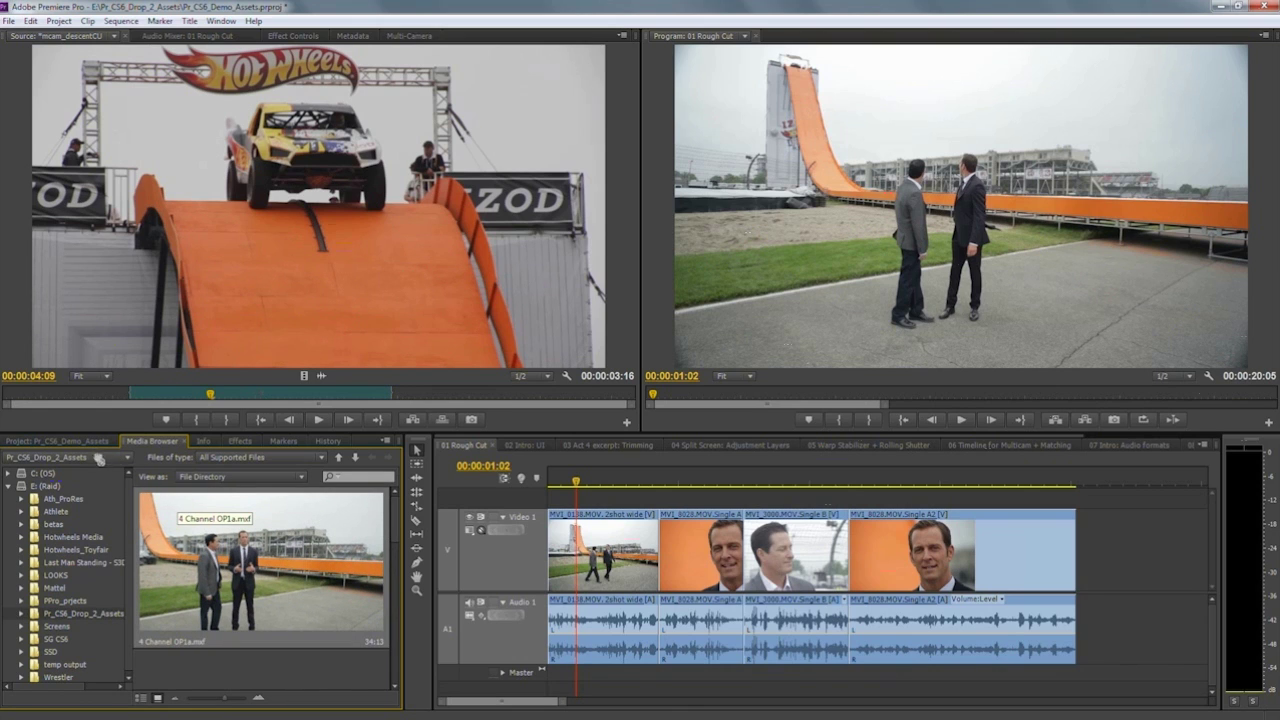
{"action": "left_click_drag", "start_coordinate": [89, 441], "coordinate": [127, 505]}
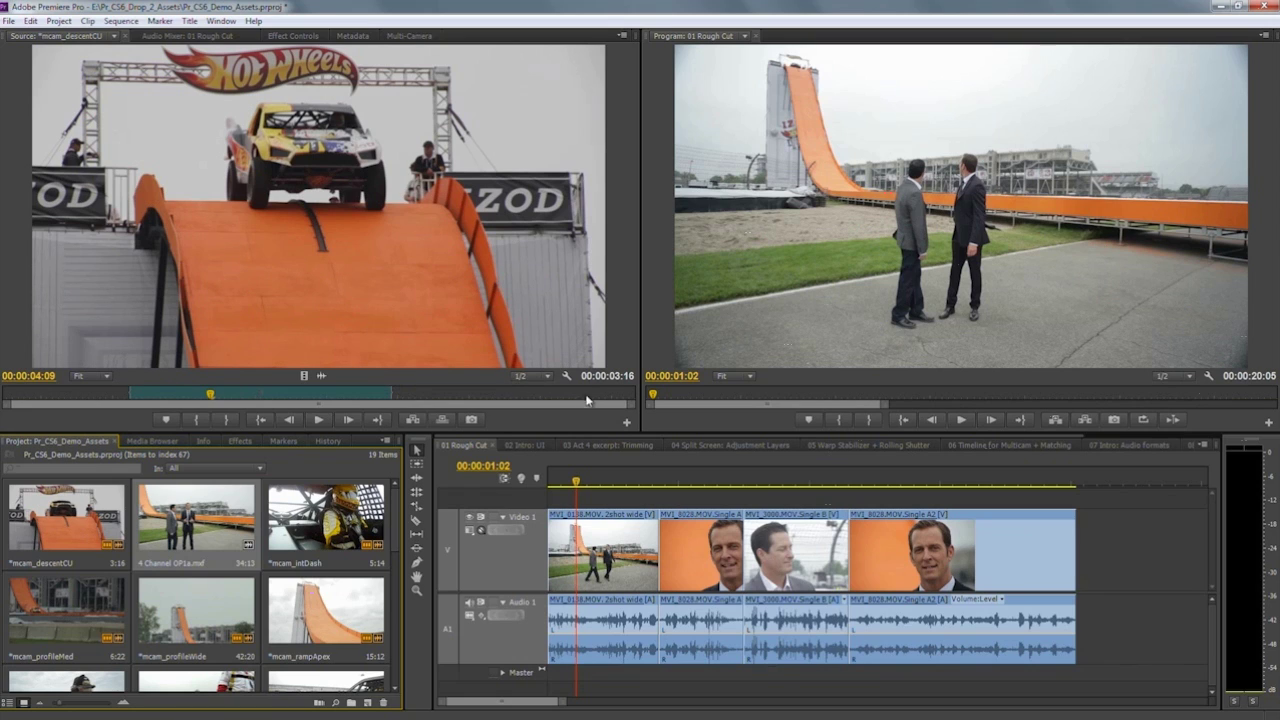
- Zoom the Source monitor's time ruler fully out to show all of mcam_descentCU
{"action": "left_click_drag", "start_coordinate": [626, 406], "coordinate": [175, 410]}
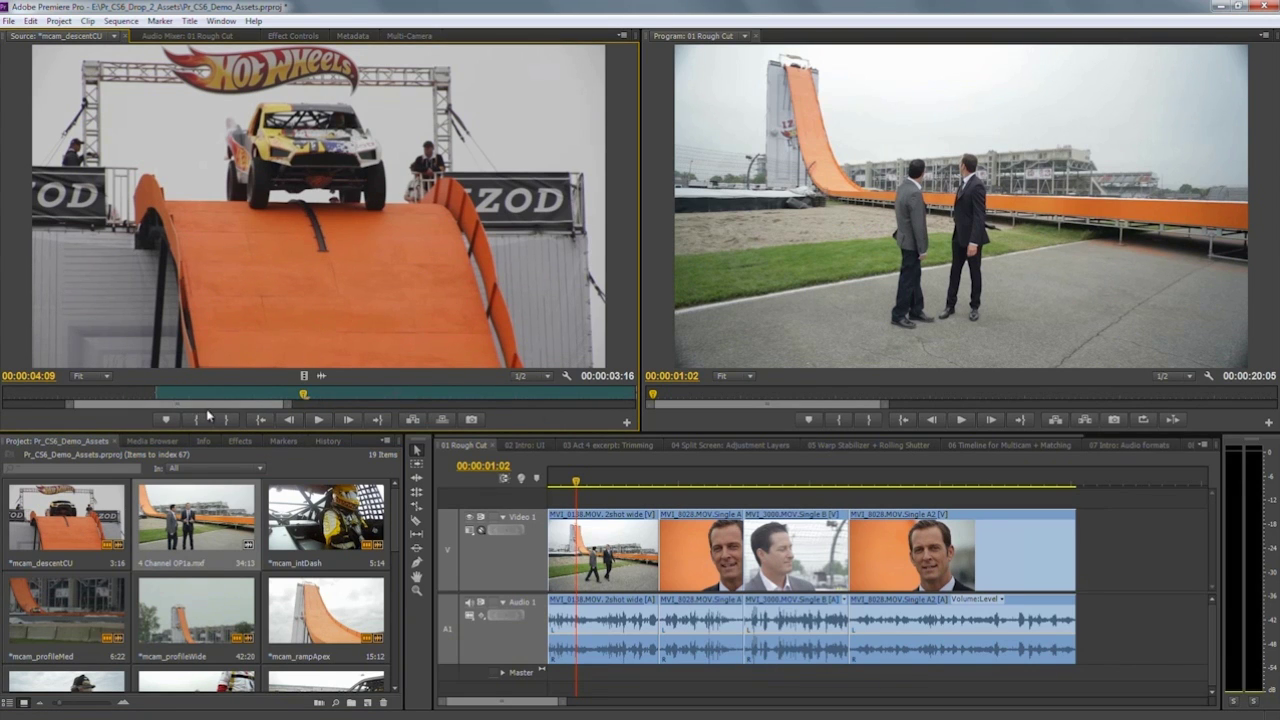
{"action": "left_click_drag", "start_coordinate": [288, 410], "coordinate": [638, 408]}
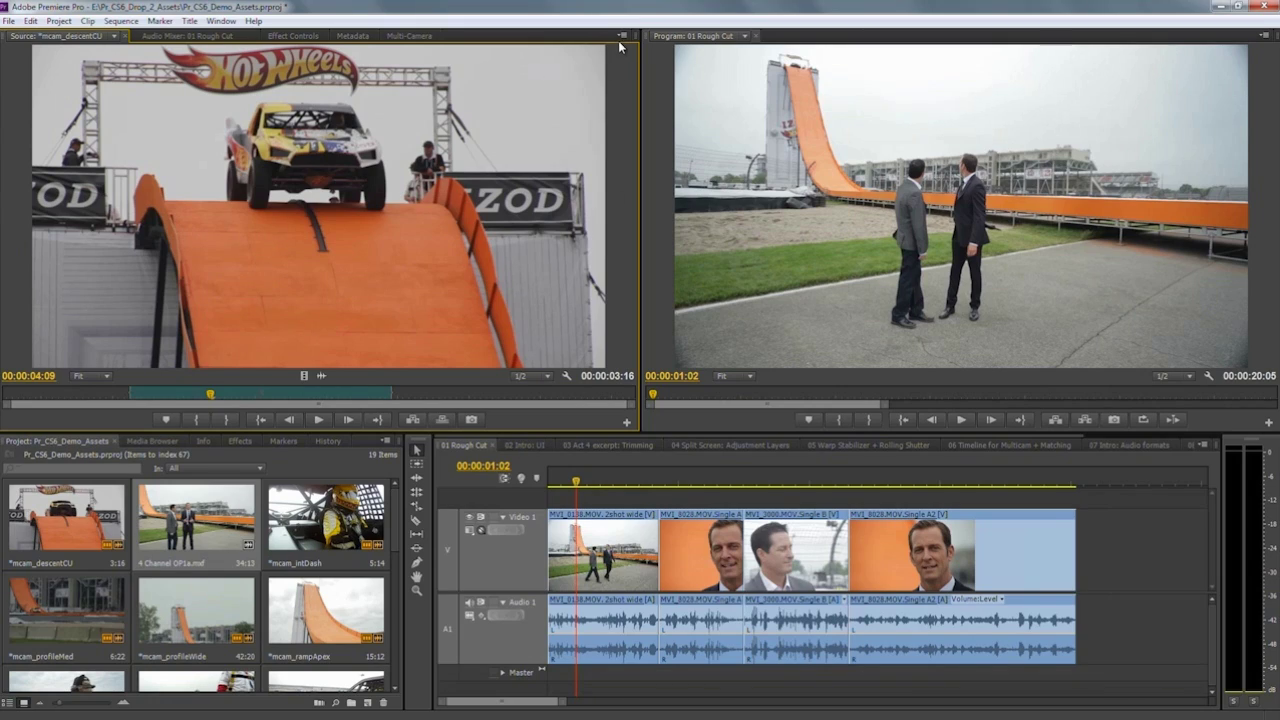
- In the Source monitor's Button Editor, replace the Export Frame button with Safe Margins
{"action": "left_click", "coordinate": [623, 36]}
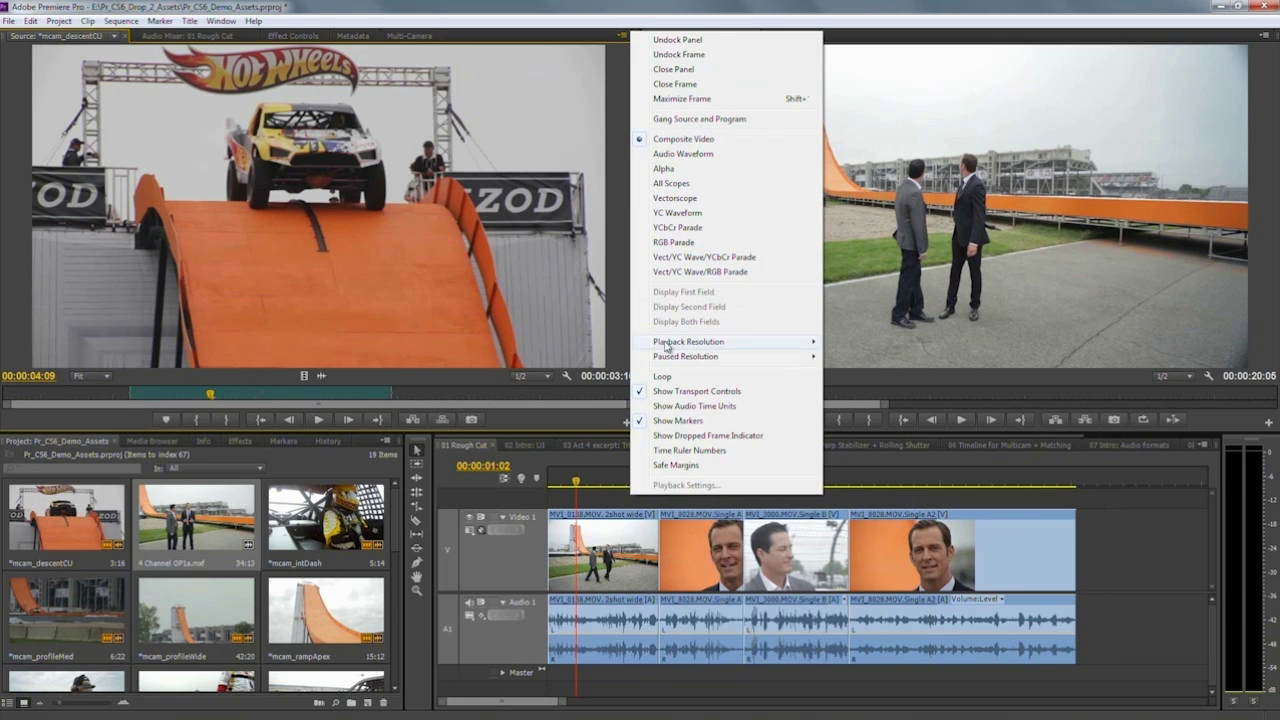
{"action": "left_click", "coordinate": [680, 393]}
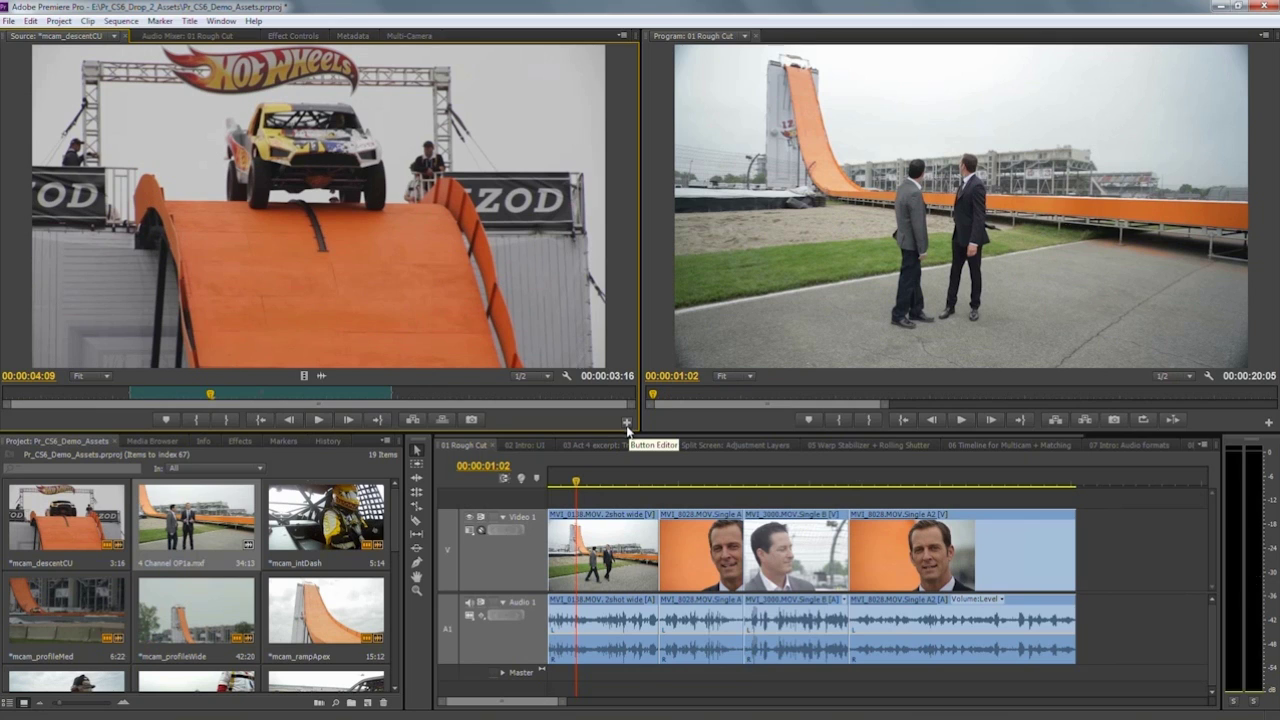
{"action": "left_click", "coordinate": [627, 424]}
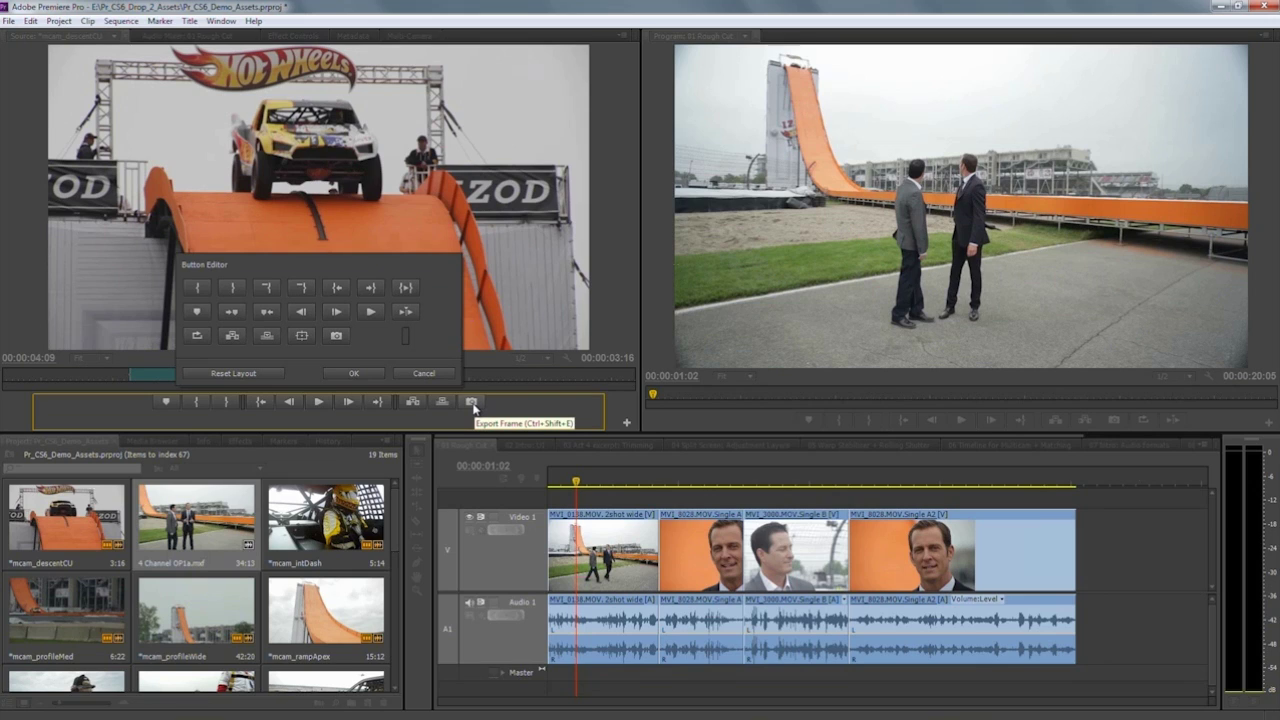
{"action": "left_click_drag", "start_coordinate": [474, 406], "coordinate": [381, 337]}
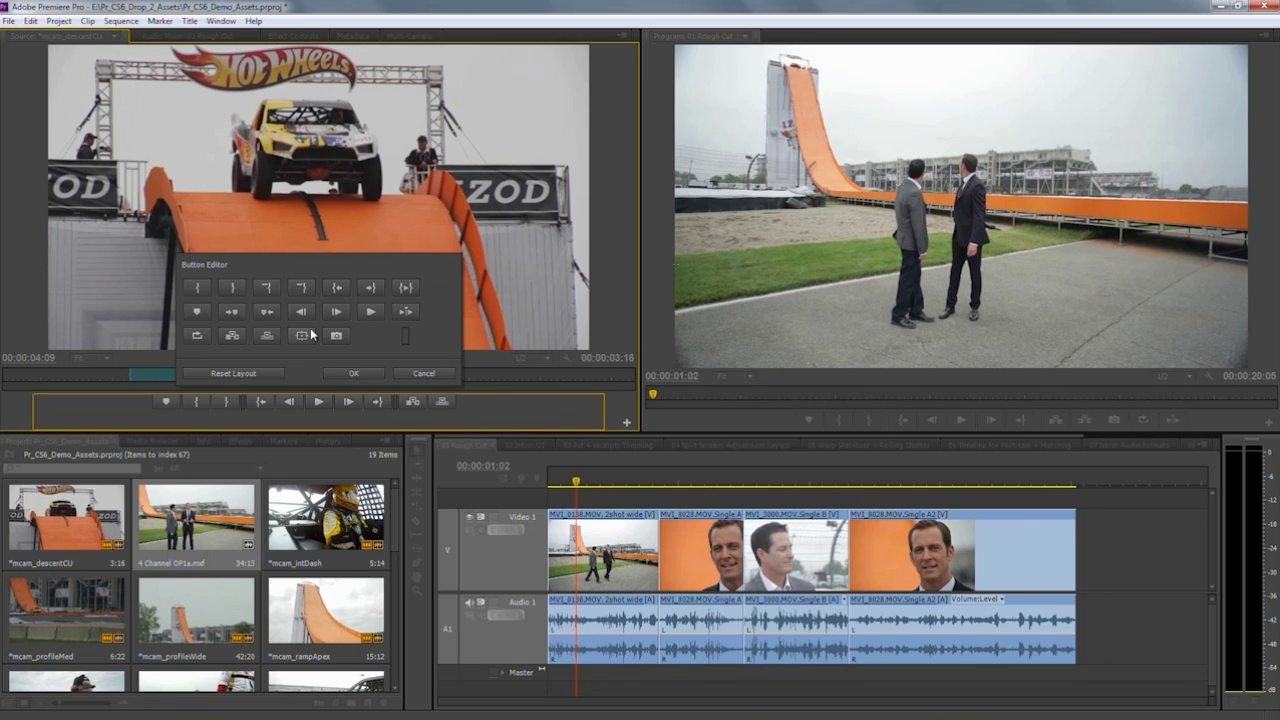
{"action": "left_click_drag", "start_coordinate": [313, 337], "coordinate": [477, 408]}
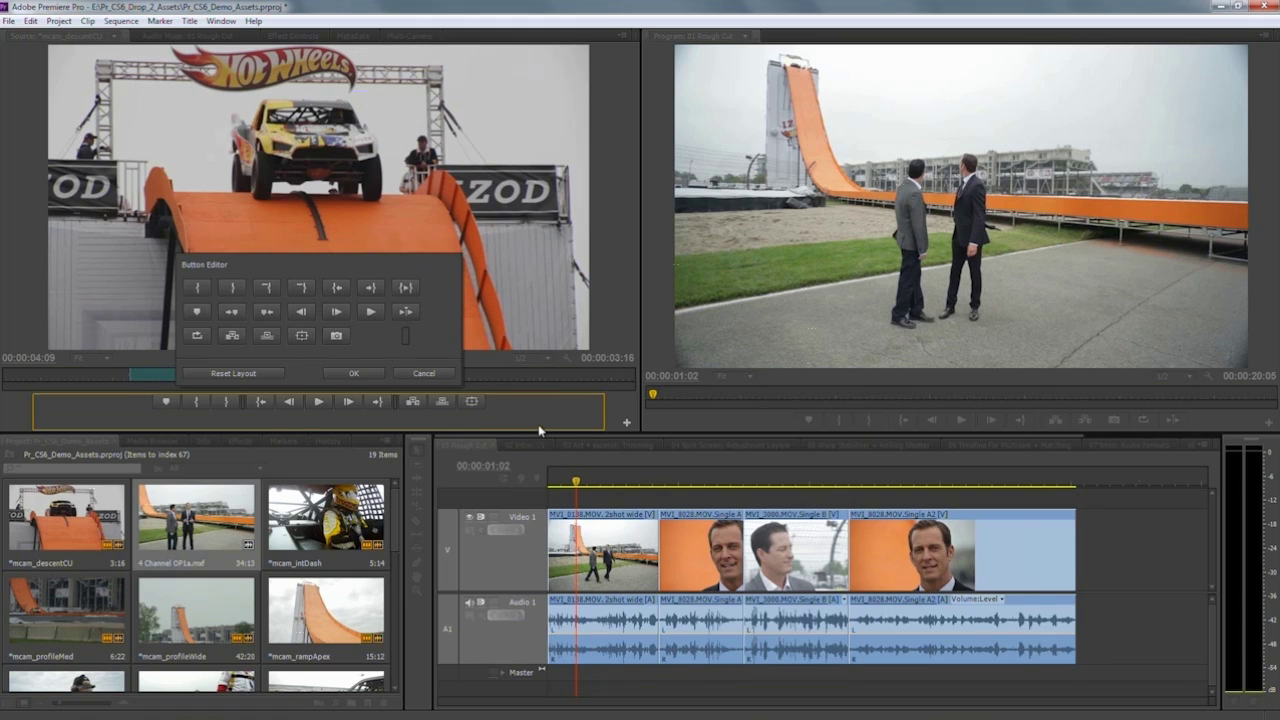
- Apply the Button Editor changes and keep the Source playback resolution at 1/2
{"action": "left_click", "coordinate": [353, 373]}
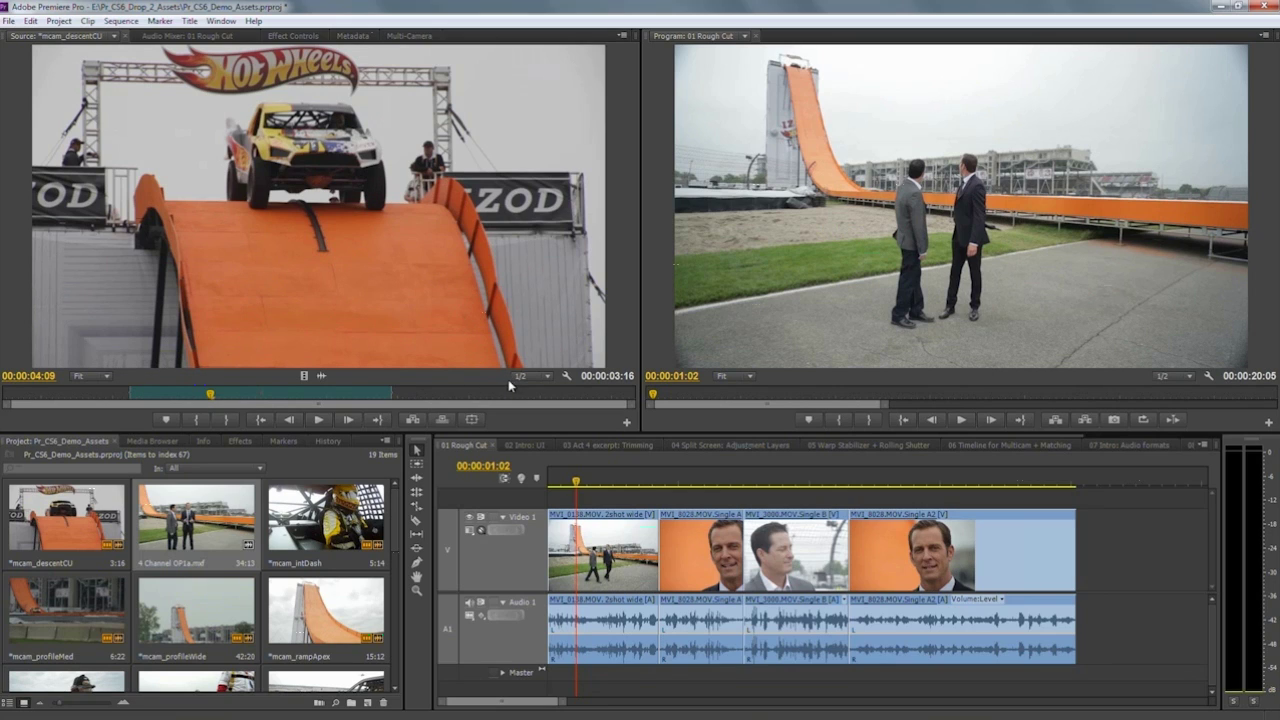
{"action": "left_click", "coordinate": [546, 377]}
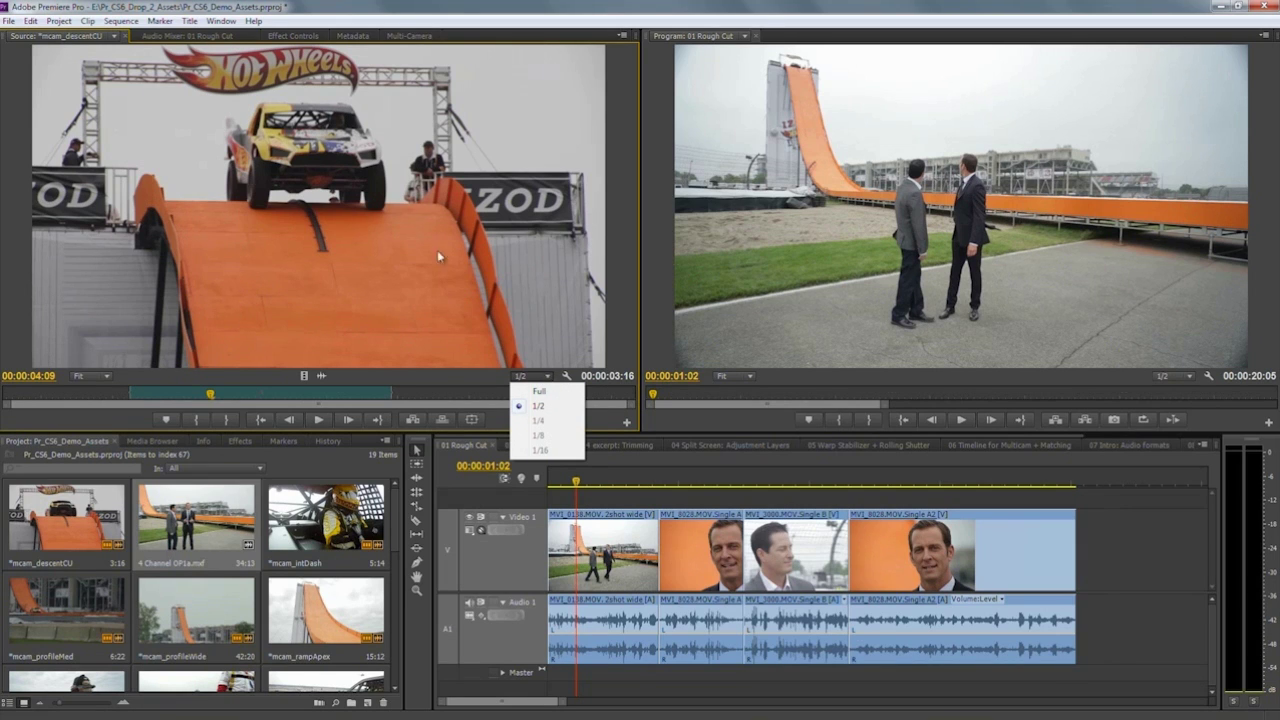
{"action": "left_click", "coordinate": [411, 220]}
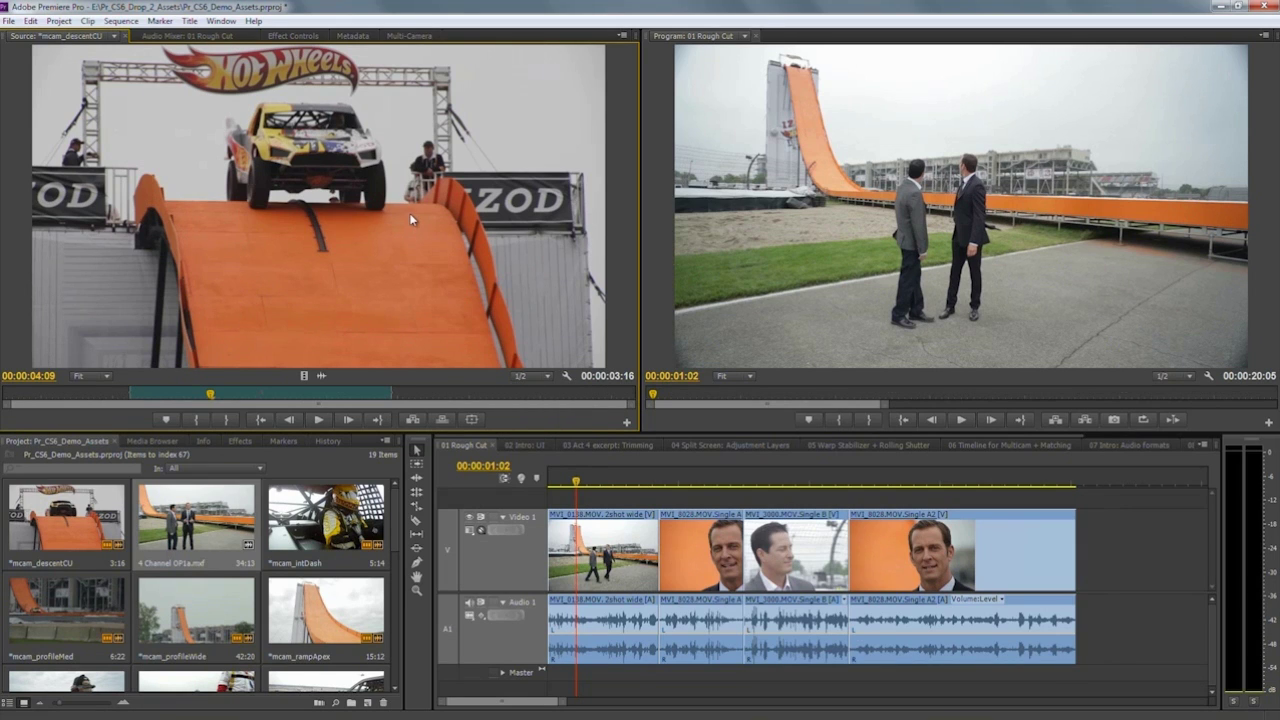
- Review the Source monitor's context menu and resolution list, leaving resolution at 1/2
{"action": "right_click", "coordinate": [334, 183]}
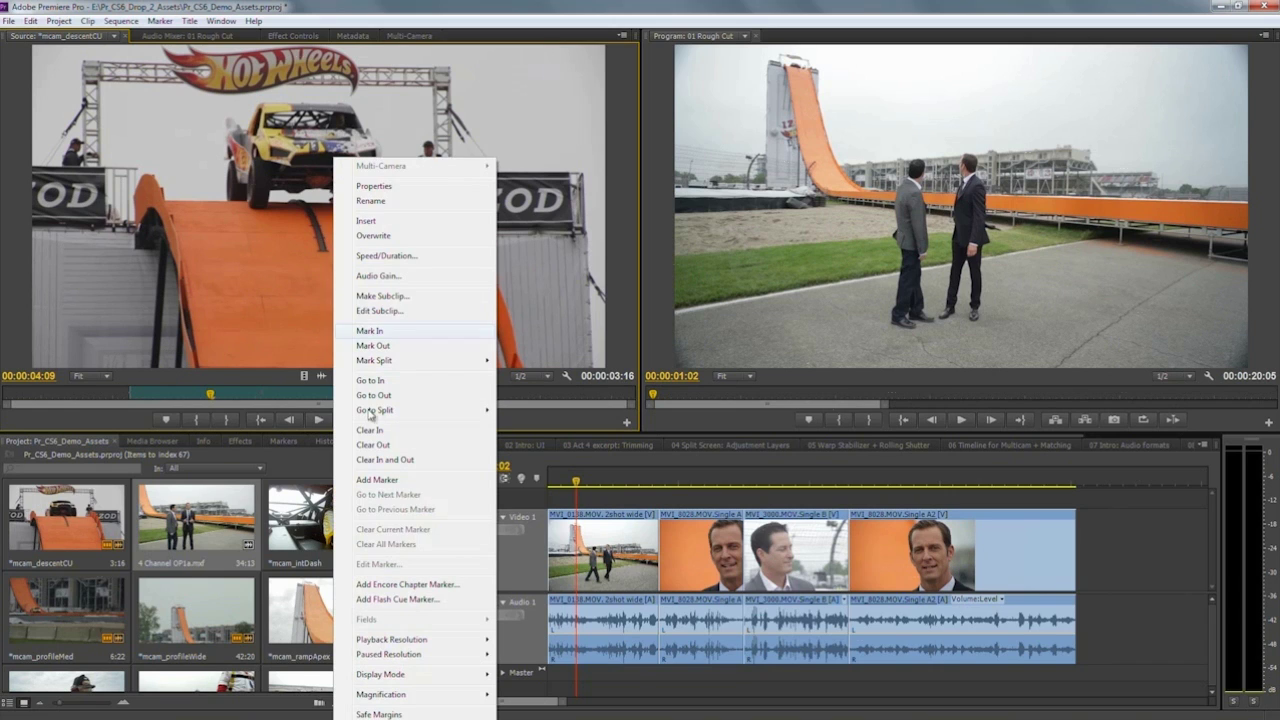
{"action": "left_click", "coordinate": [186, 330]}
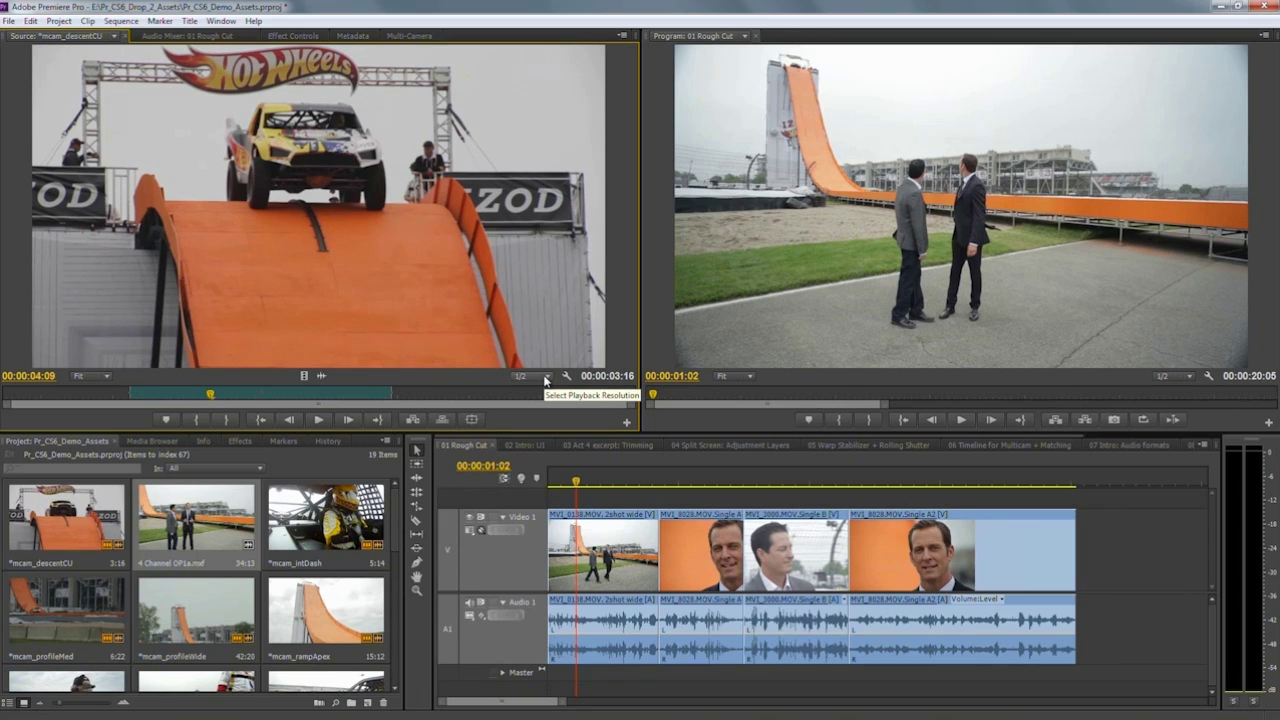
{"action": "left_click", "coordinate": [546, 378]}
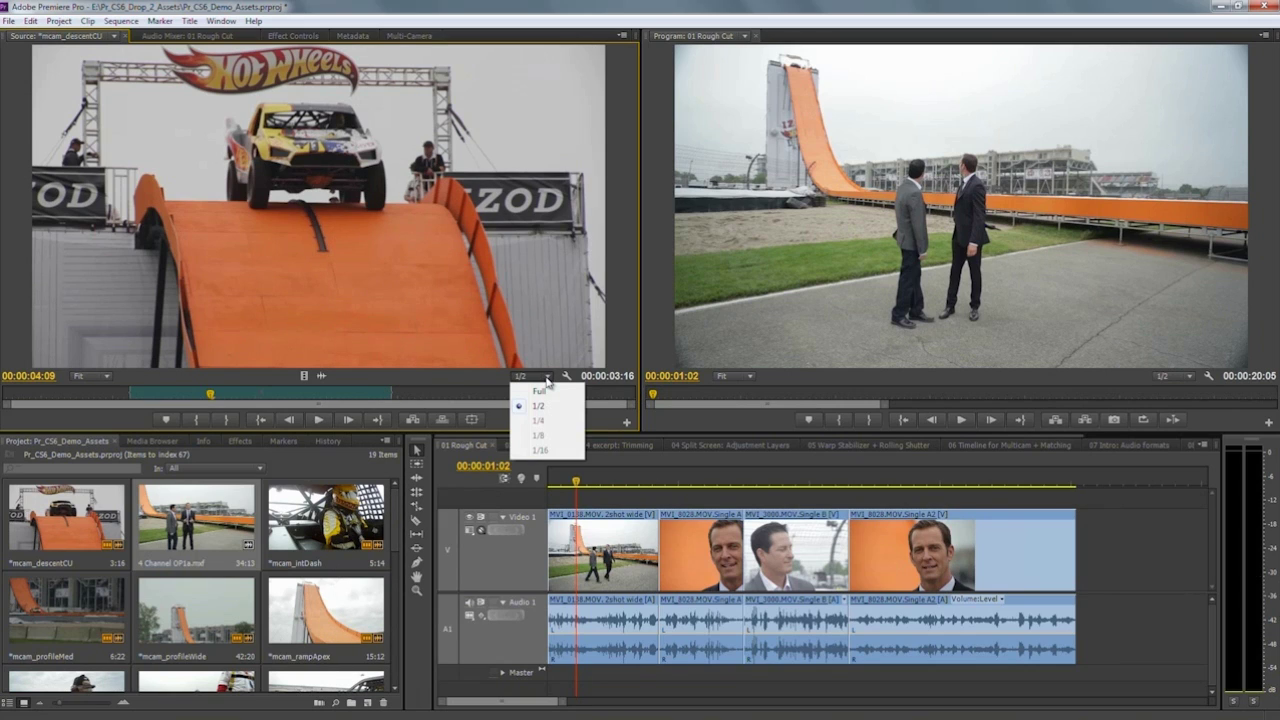
{"action": "left_click", "coordinate": [572, 330]}
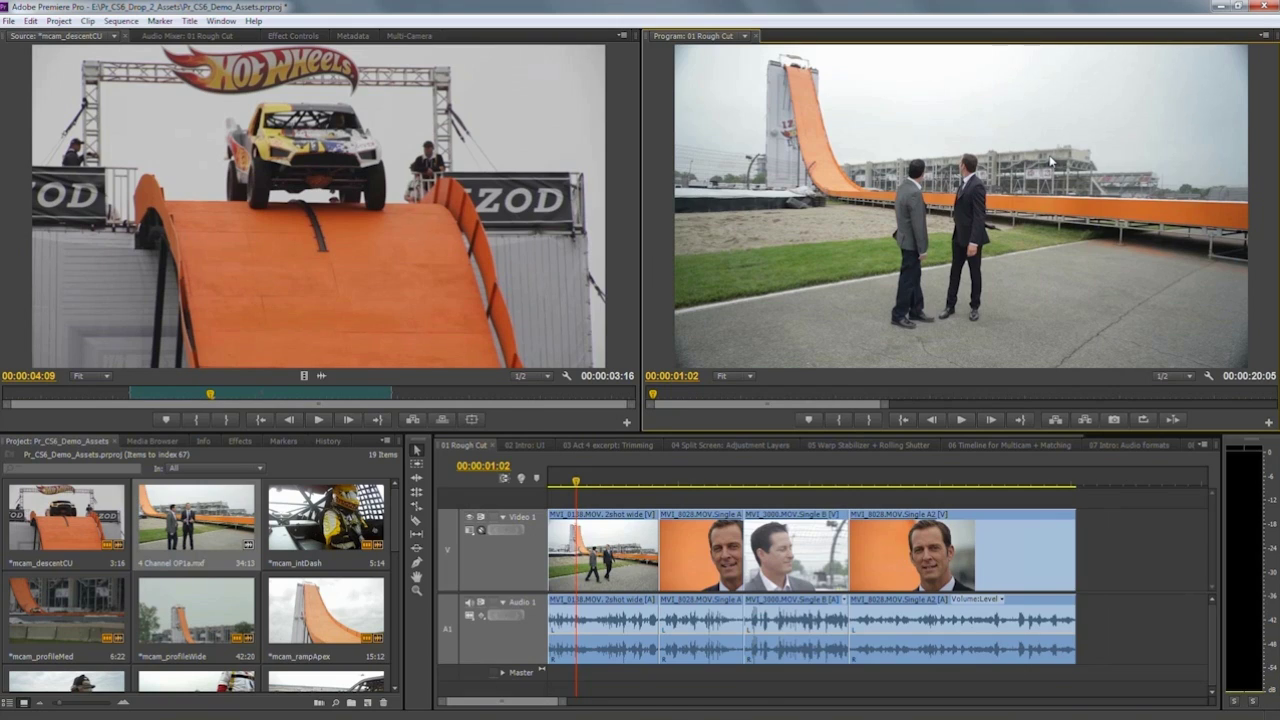
- Play Rough Cut in a maximised Program monitor, then preview it full screen and exit
{"action": "key", "text": "grave"}
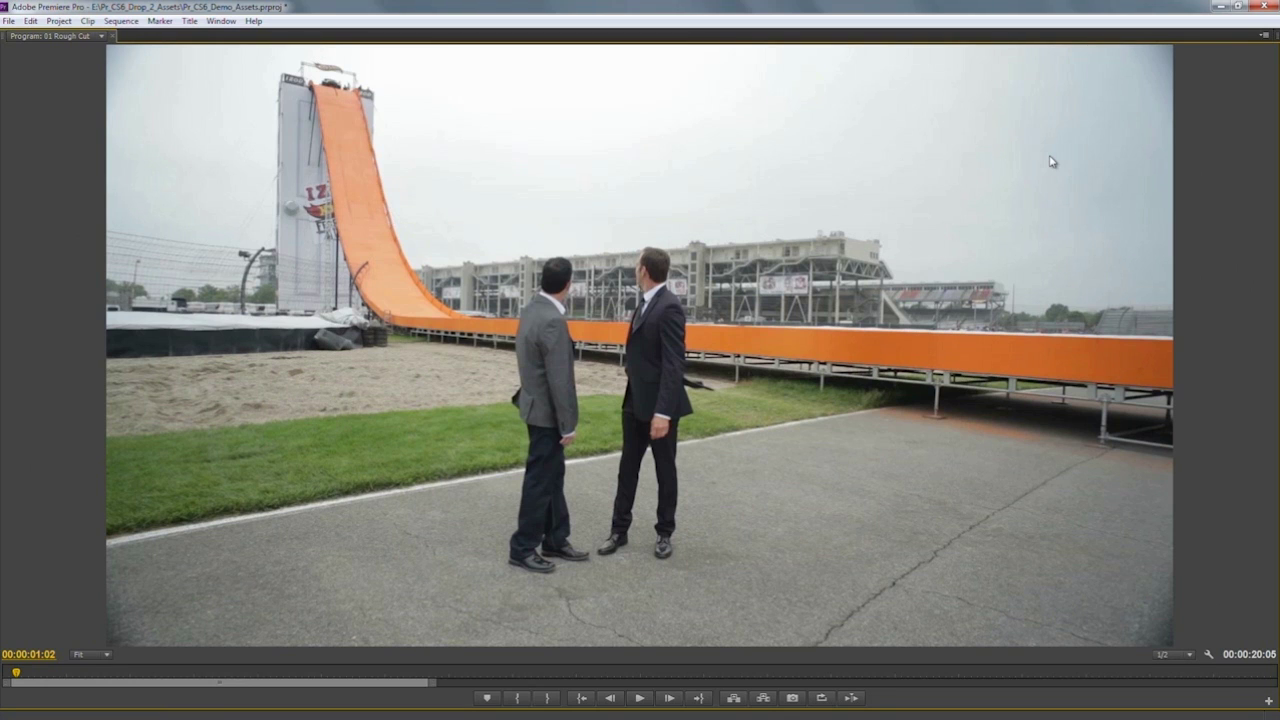
{"action": "key", "text": "space"}
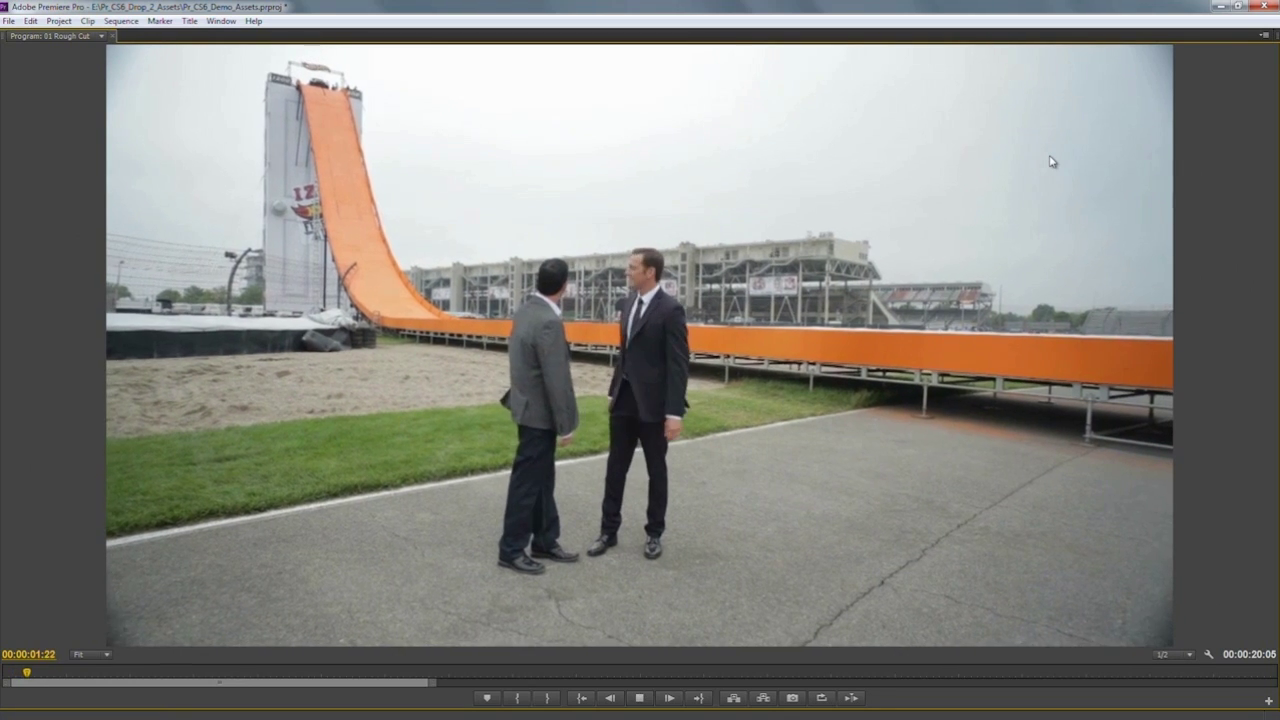
{"action": "key", "text": "space"}
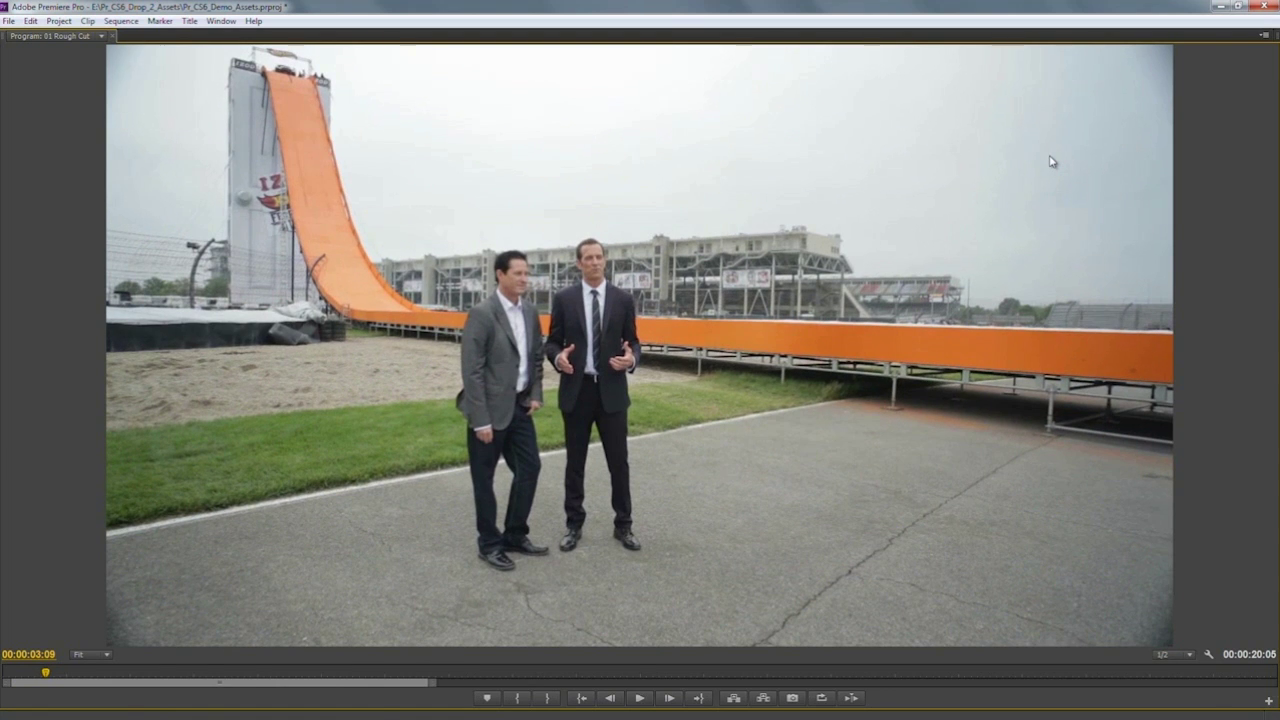
{"action": "key", "text": "grave"}
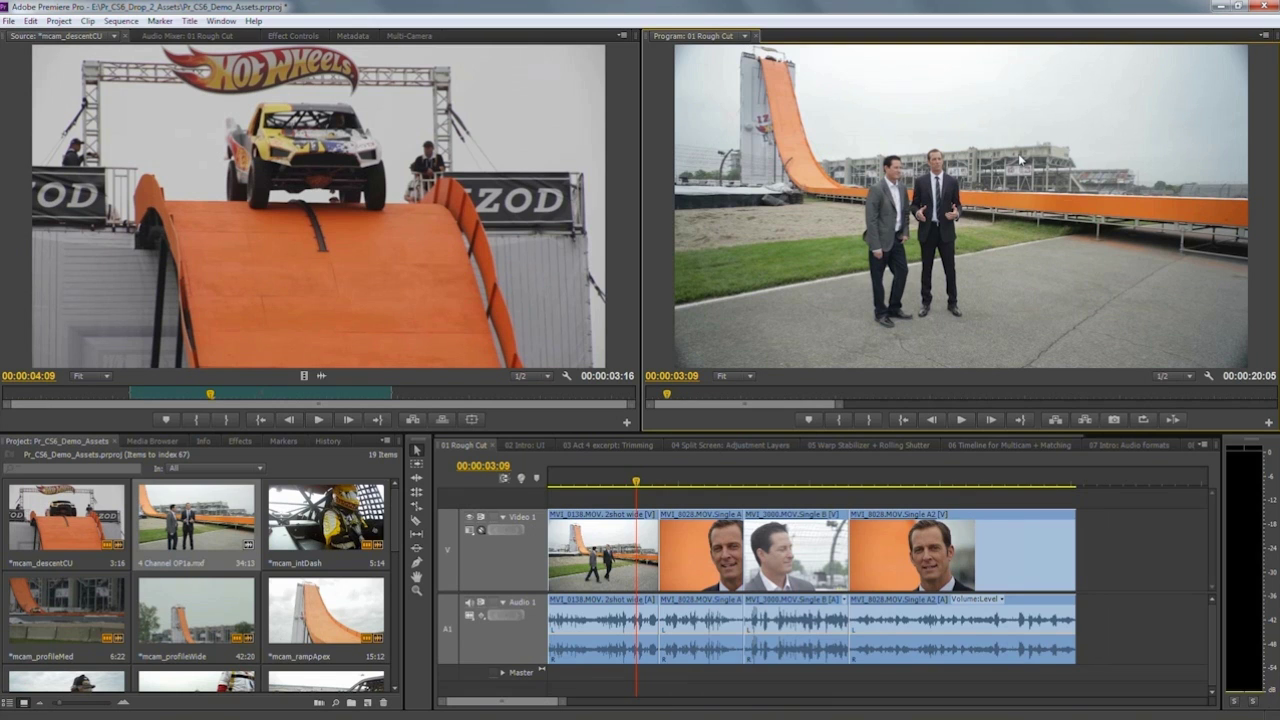
{"action": "key", "text": "ctrl+grave"}
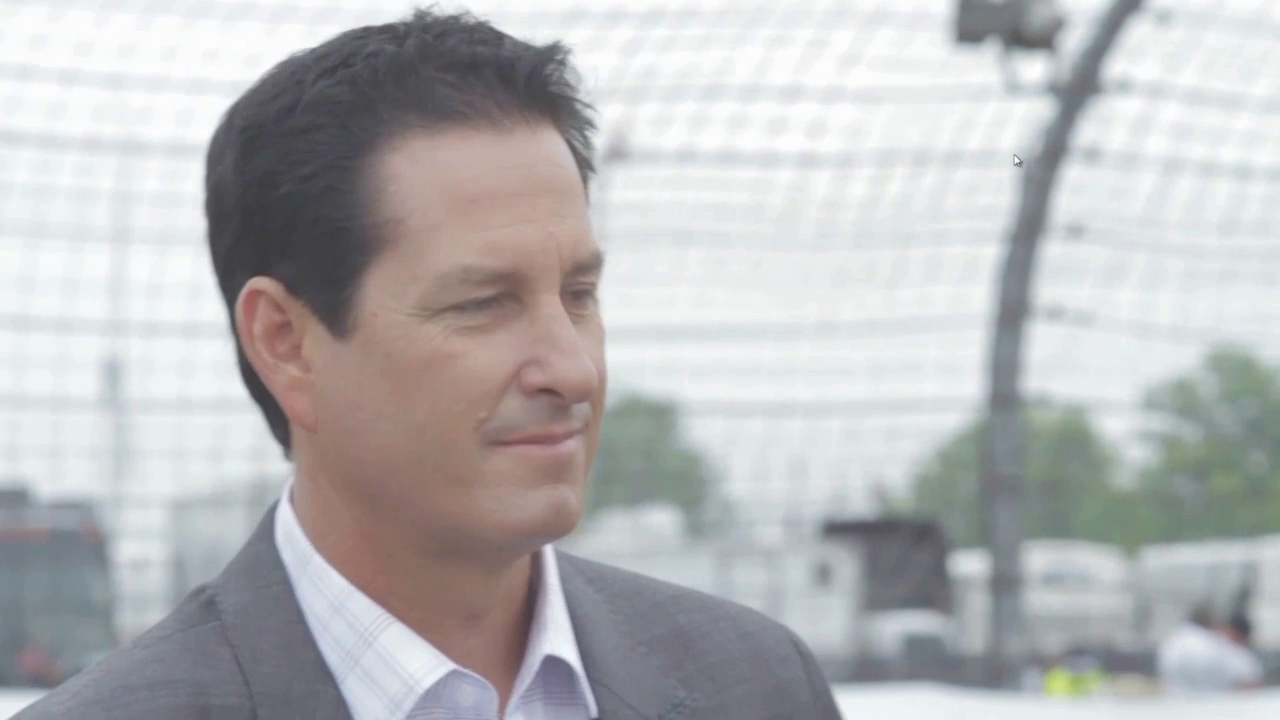
{"action": "key", "text": "ctrl+grave"}
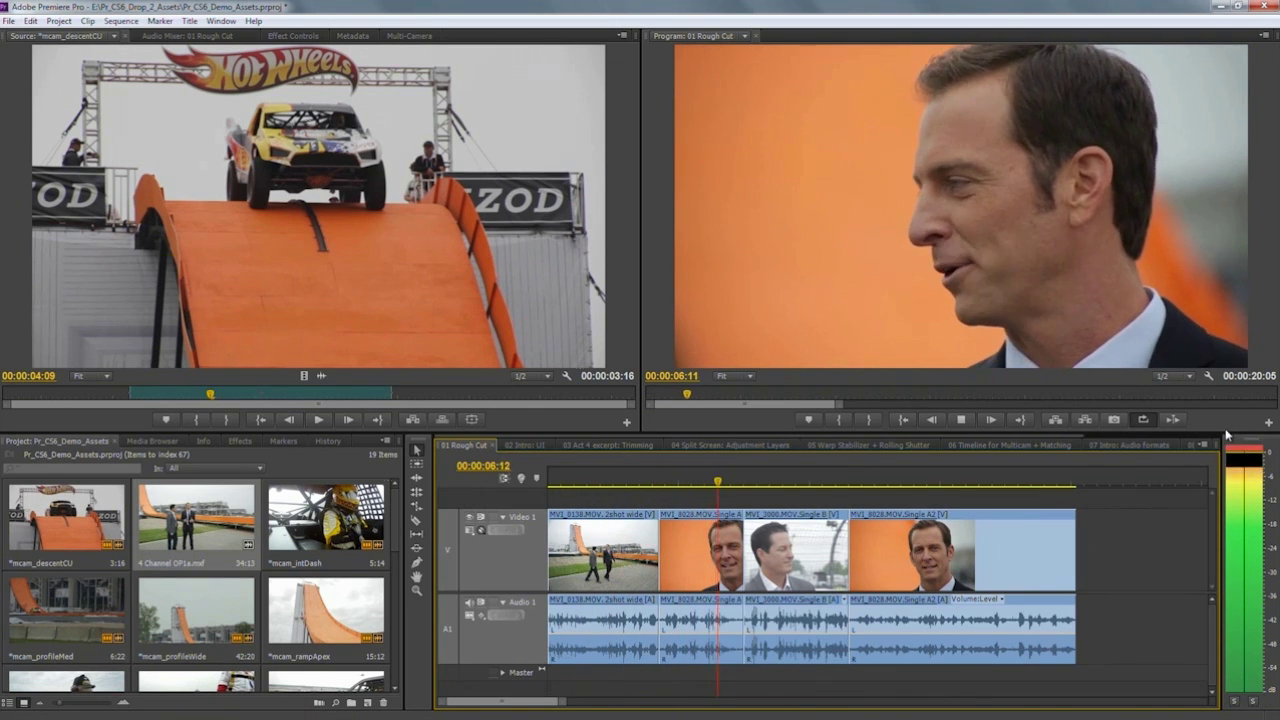
- Briefly shrink the monitors, then restore them and widen the Audio Meters beside the Timeline
{"action": "mouse_move", "coordinate": [1225, 428]}
{"action": "left_mouse_down"}
{"action": "mouse_move", "coordinate": [1225, 393]}
{"action": "mouse_move", "coordinate": [1231, 436]}
{"action": "left_mouse_up"}
{"action": "left_click_drag", "start_coordinate": [1222, 493], "coordinate": [1193, 478]}
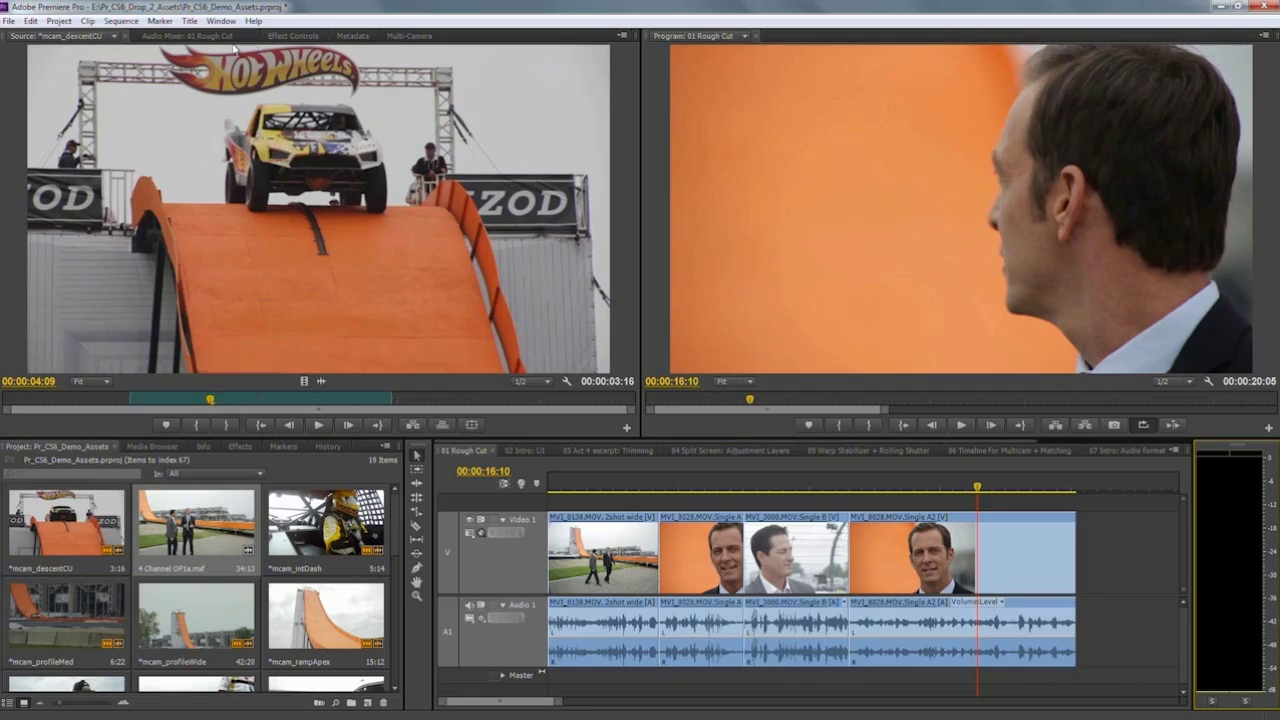
- In the 01 Rough Cut Audio Mixer, play the sequence and pull the Audio 1 fader down to -11.8 dB
{"action": "left_click", "coordinate": [221, 37]}
{"action": "key", "text": "space"}
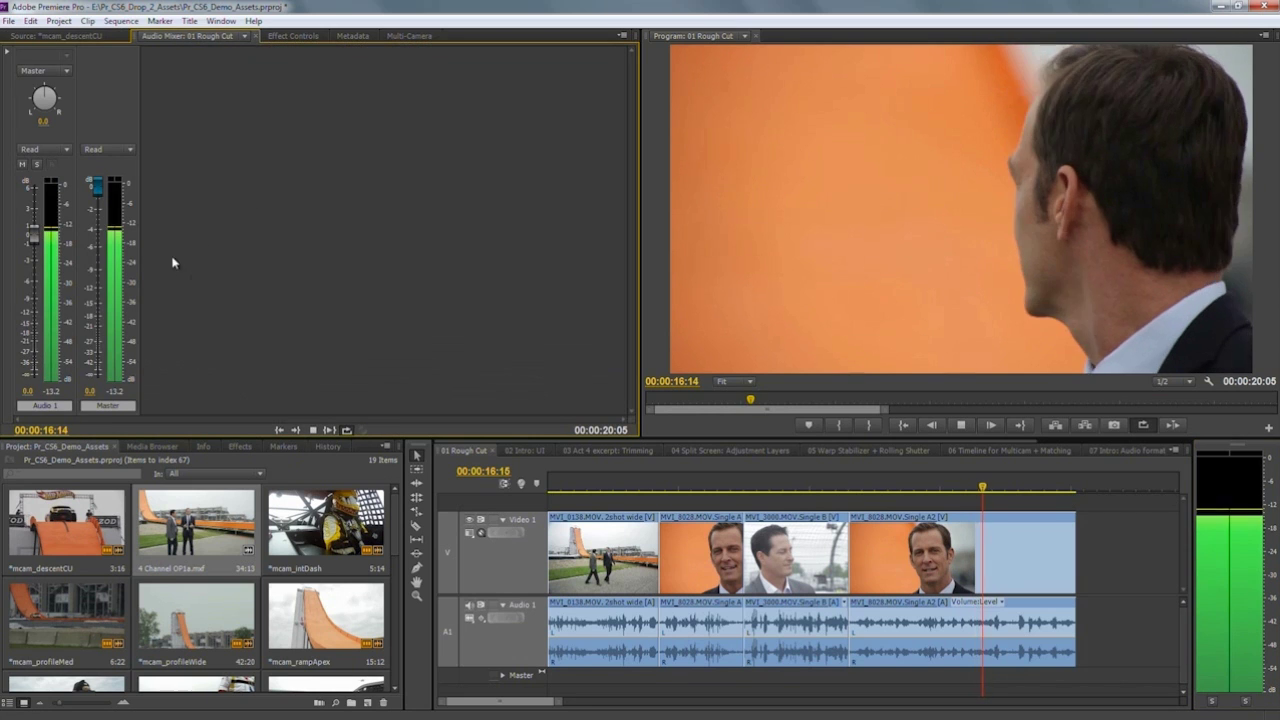
{"action": "left_click", "coordinate": [8, 53]}
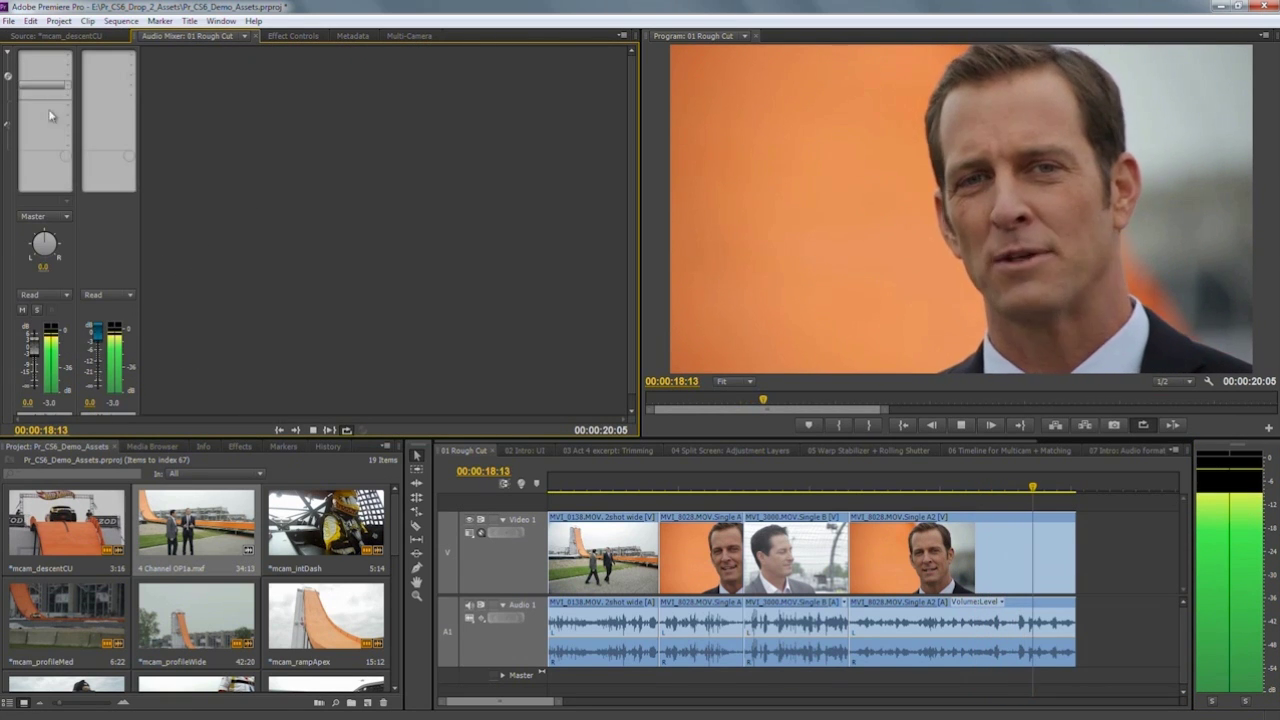
{"action": "left_click", "coordinate": [8, 53]}
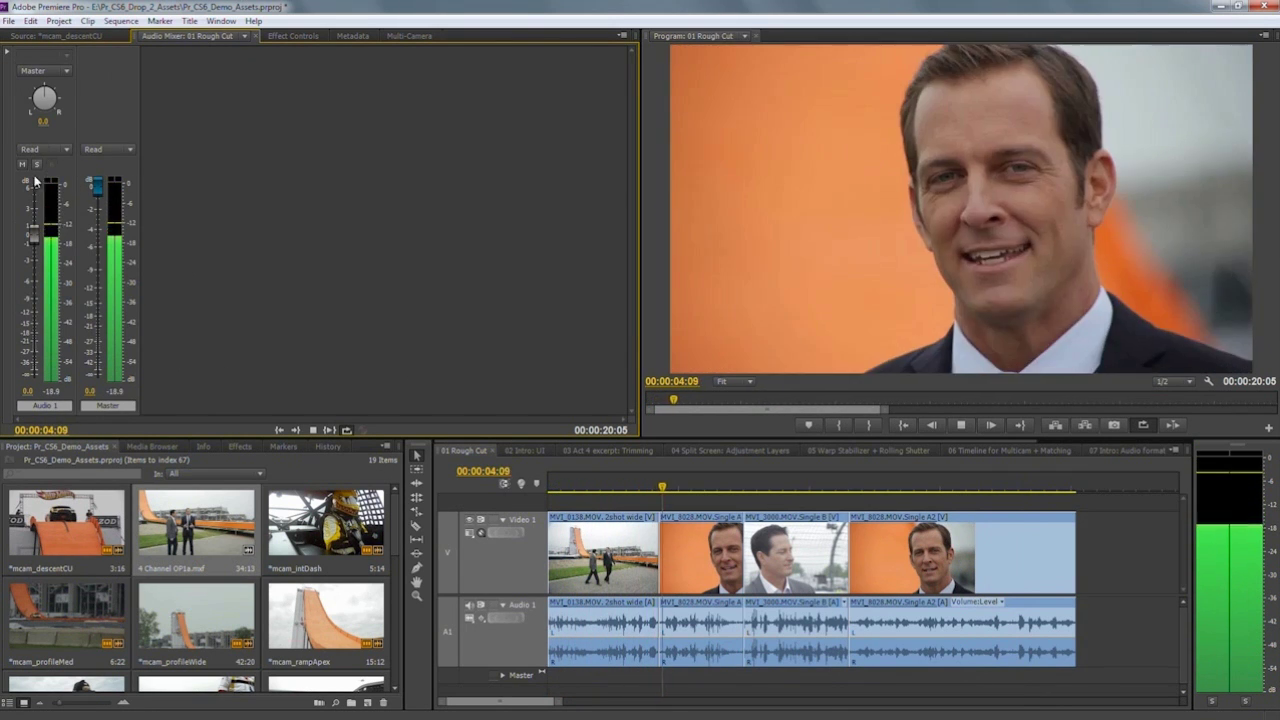
{"action": "left_click_drag", "start_coordinate": [32, 238], "coordinate": [29, 334]}
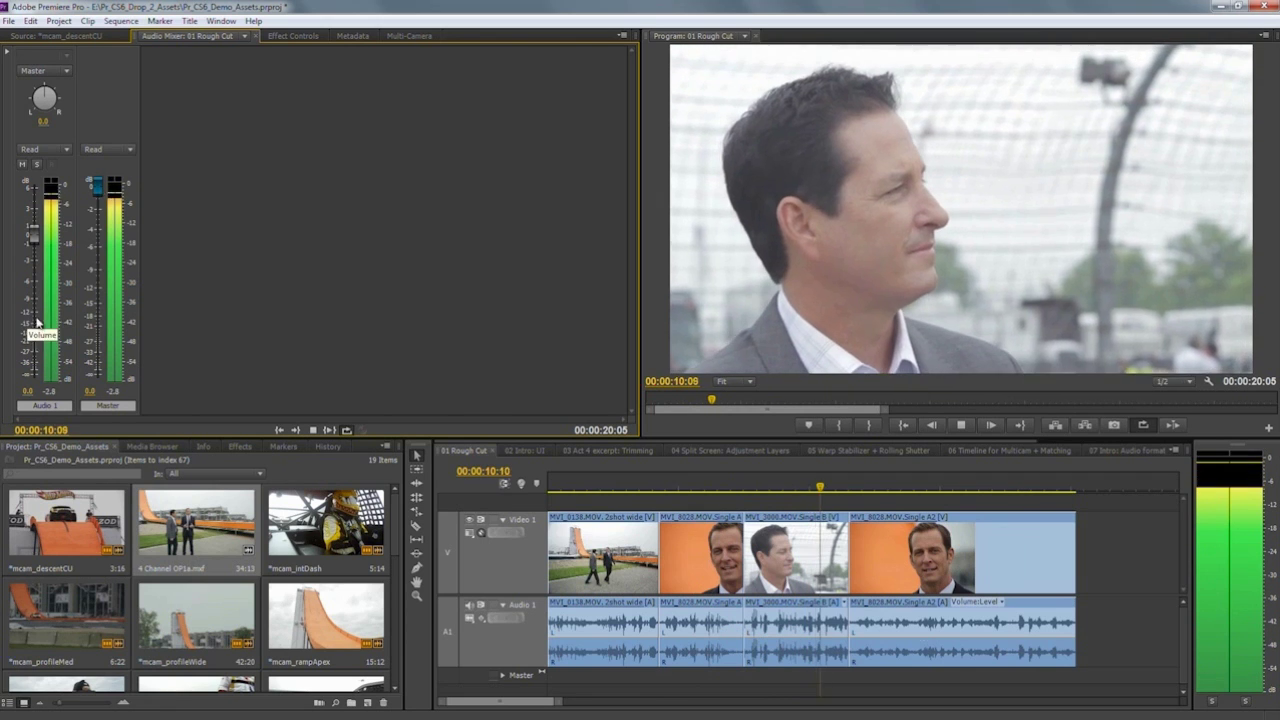
{"action": "key", "text": "space"}
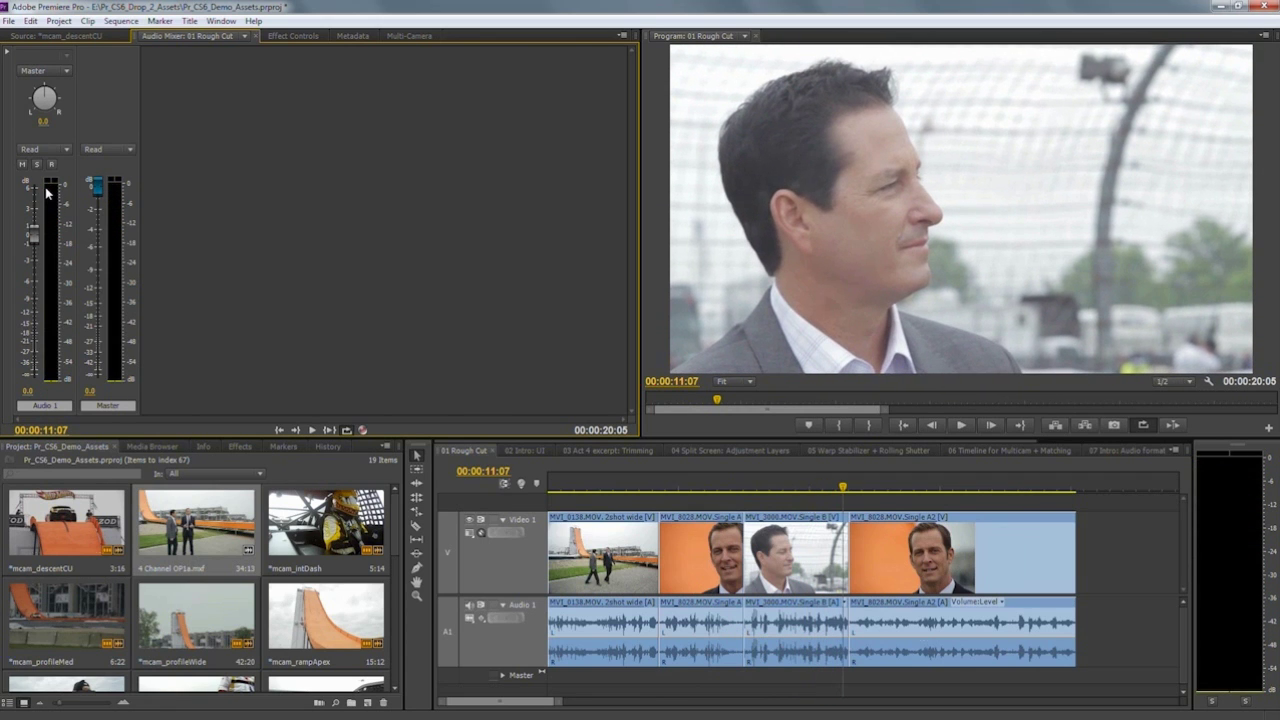